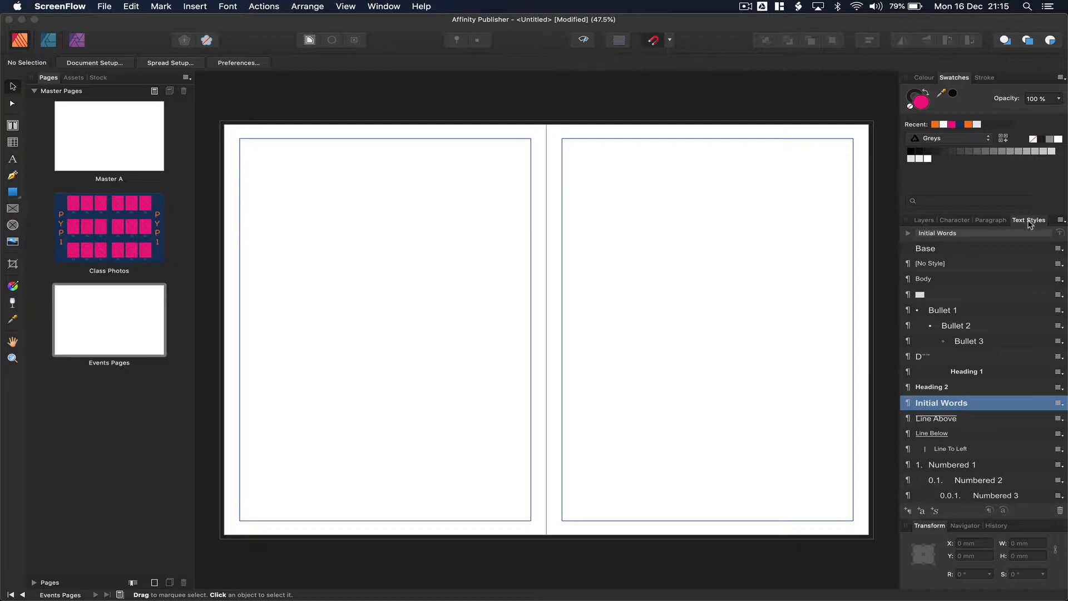
{"action": "left_click_drag", "start_coordinate": [1030, 224], "coordinate": [729, 123]}
{"action": "scroll", "coordinate": [611, 228], "scroll_direction": "right", "scroll_amount": 1}
{"action": "scroll", "coordinate": [612, 229], "scroll_direction": "down", "scroll_amount": 1}
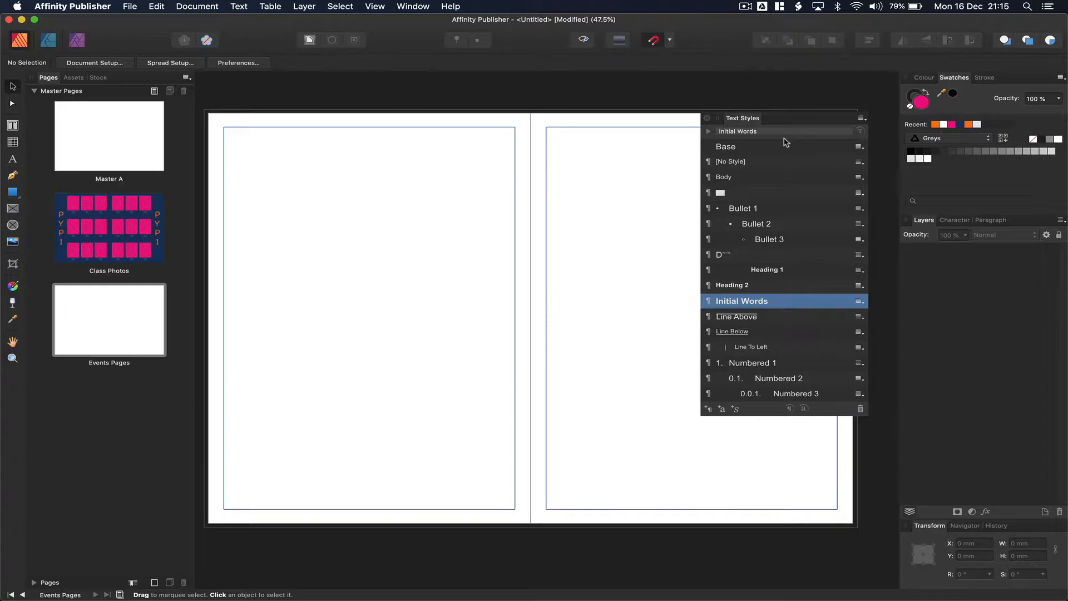
{"action": "left_click_drag", "start_coordinate": [757, 121], "coordinate": [1032, 224]}
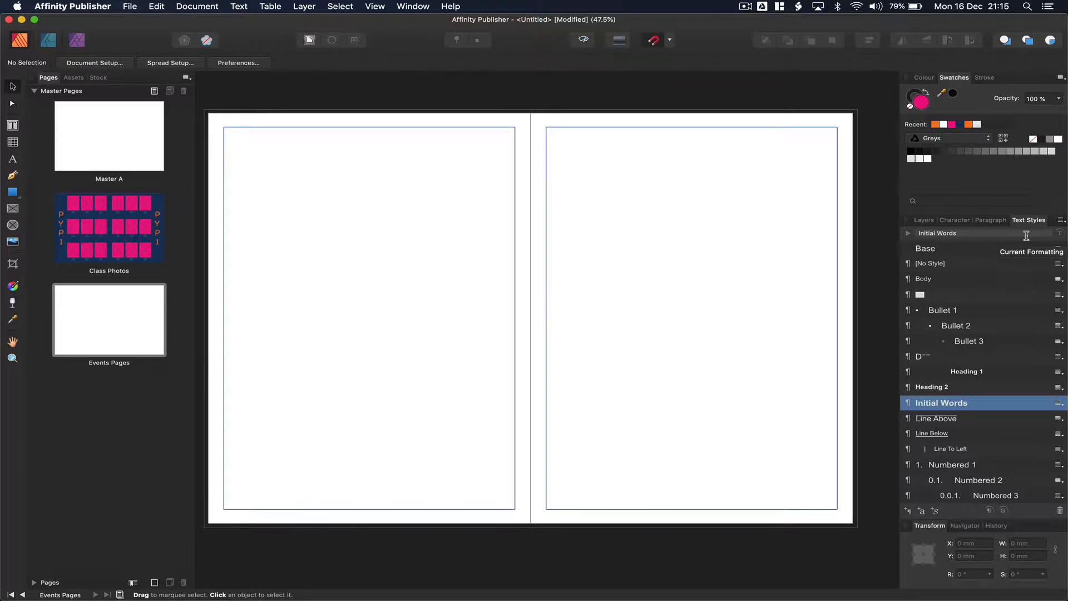
Float the Text Styles panel over the right-hand page and delete all unused text styles from the document.
{"action": "left_click_drag", "start_coordinate": [1029, 221], "coordinate": [740, 146]}
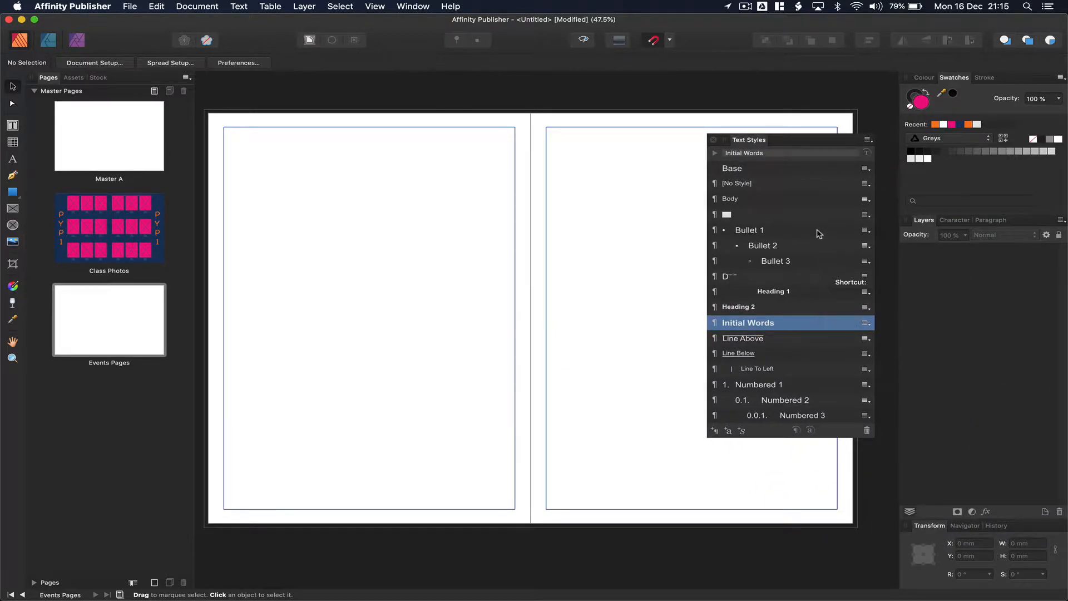
{"action": "scroll", "coordinate": [819, 233], "scroll_direction": "down", "scroll_amount": 2}
{"action": "scroll", "coordinate": [819, 236], "scroll_direction": "up", "scroll_amount": 1}
{"action": "scroll", "coordinate": [819, 237], "scroll_direction": "down", "scroll_amount": 4}
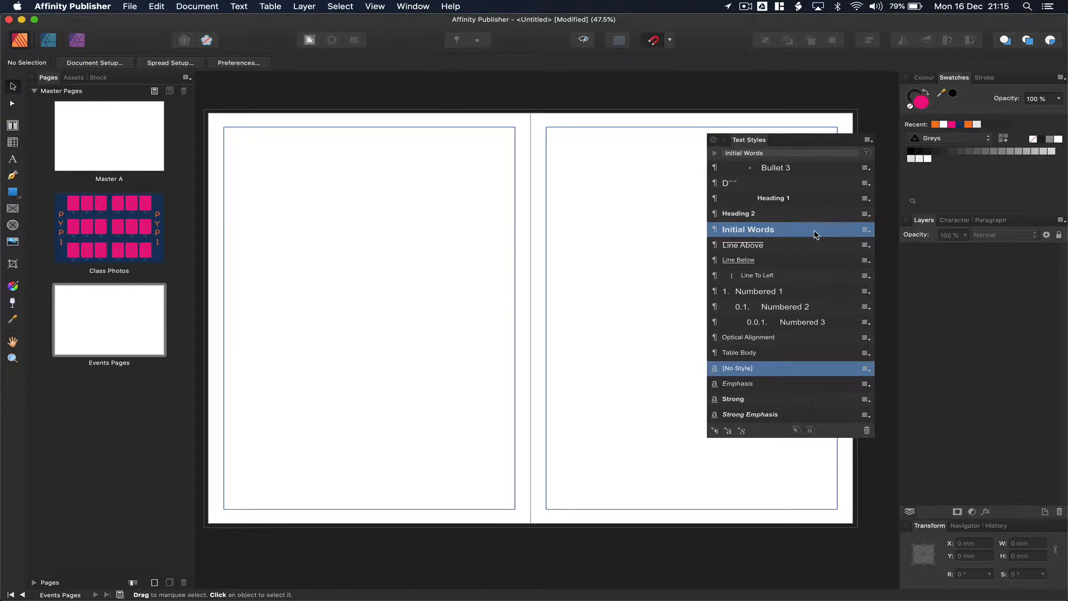
{"action": "left_click", "coordinate": [869, 142]}
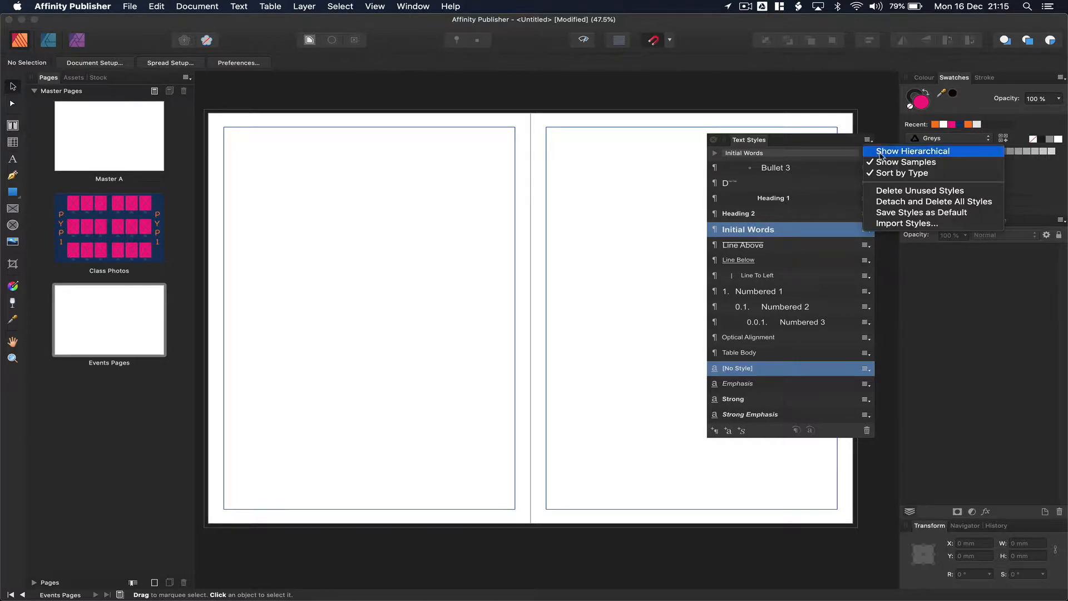
{"action": "left_click", "coordinate": [901, 192]}
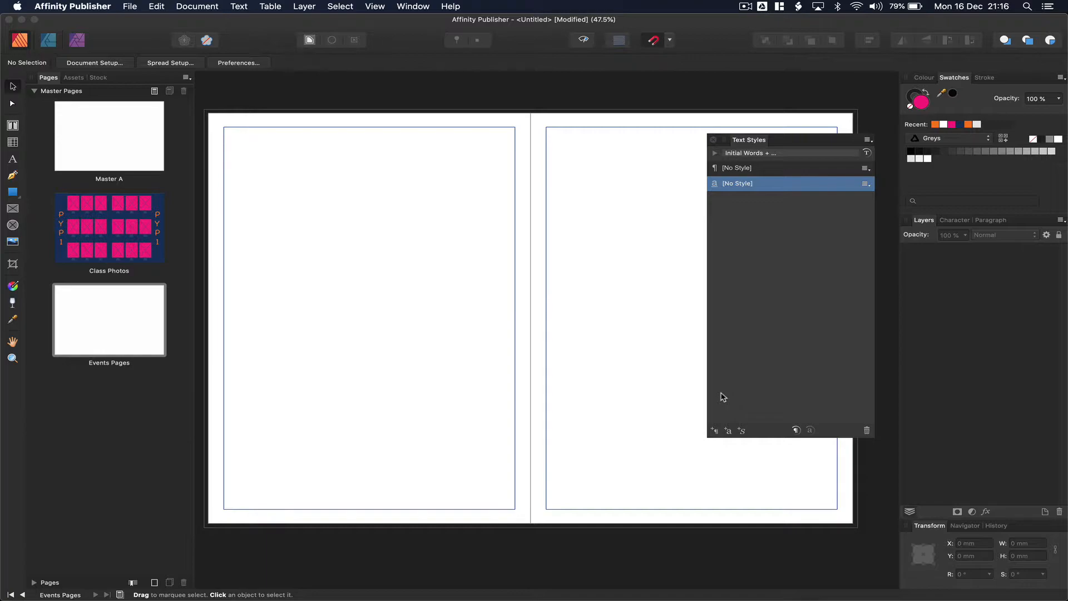
Draw a margin-to-margin text frame about 190 × 28 mm near the left-hand page's upper edge and set its text to 12 pt black.
{"action": "left_click", "coordinate": [14, 128]}
{"action": "left_click_drag", "start_coordinate": [224, 164], "coordinate": [515, 203]}
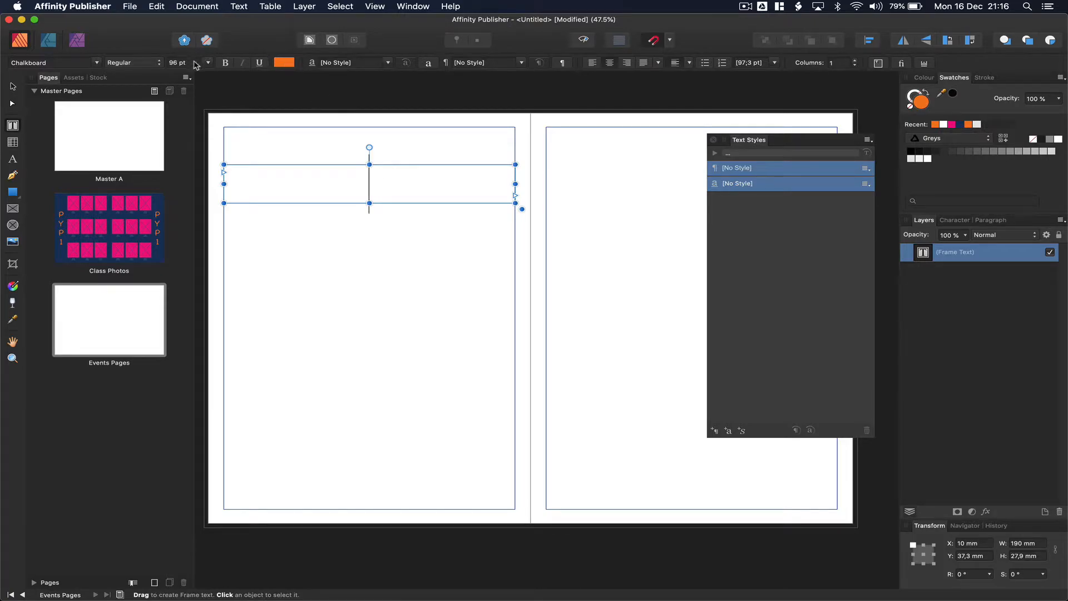
{"action": "left_click", "coordinate": [214, 63]}
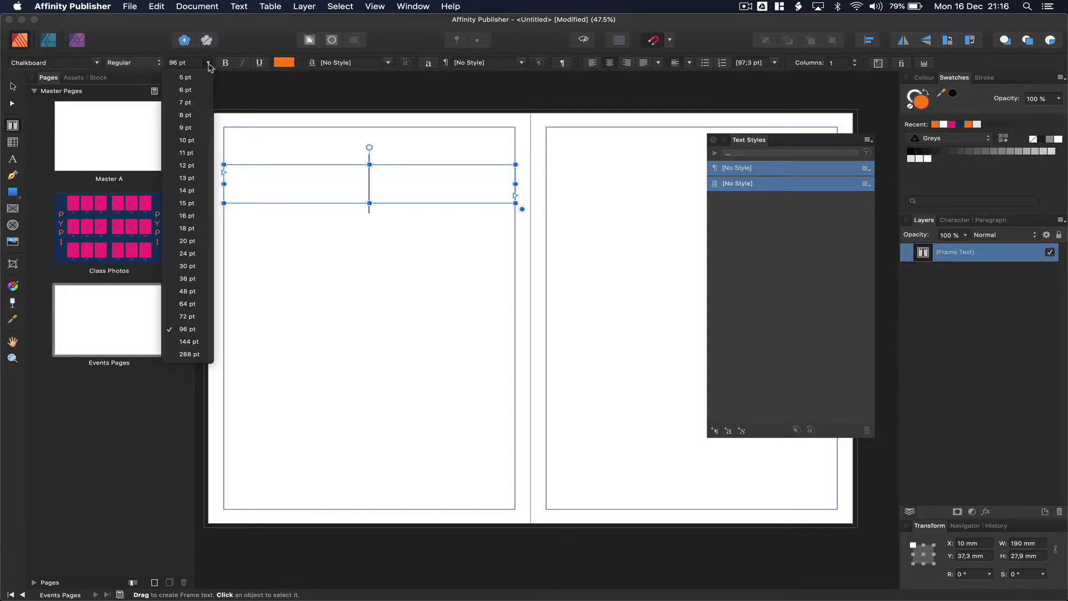
{"action": "left_click", "coordinate": [187, 167]}
{"action": "left_click", "coordinate": [292, 62]}
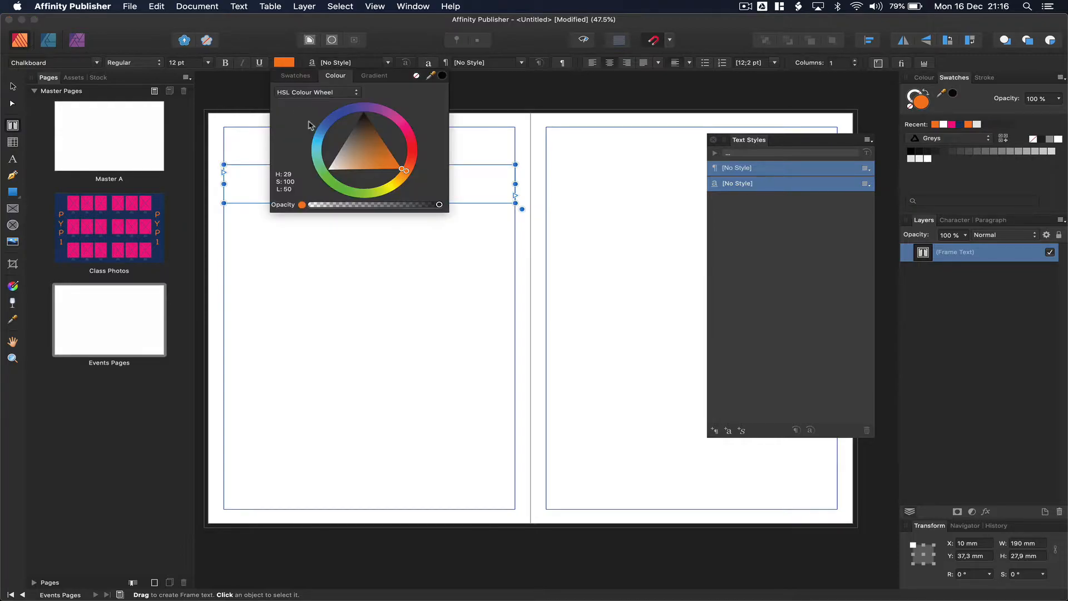
{"action": "left_click_drag", "start_coordinate": [362, 139], "coordinate": [365, 112]}
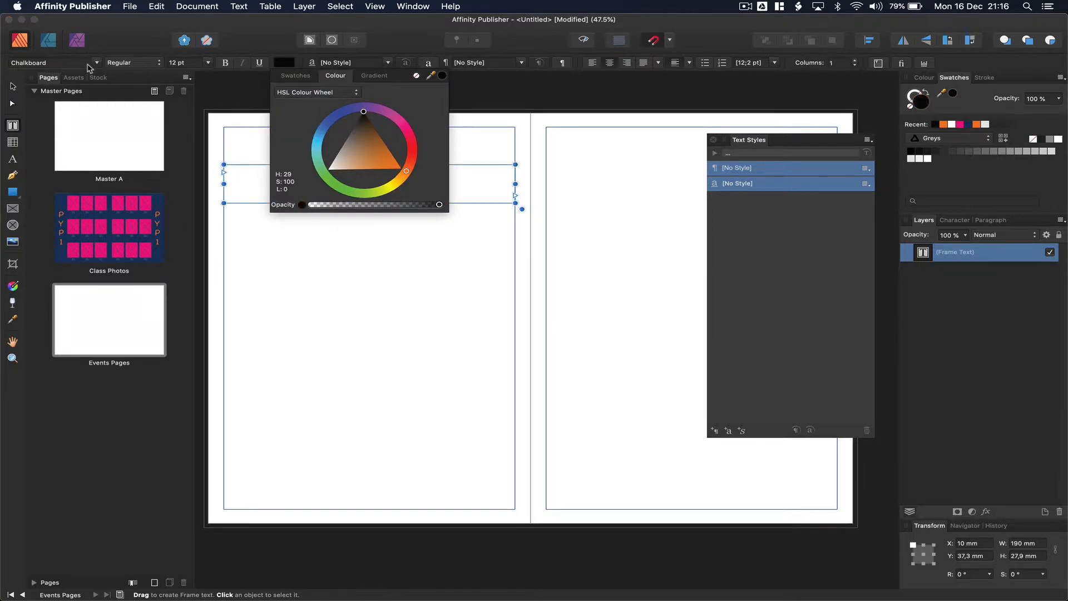
Set the text frame's font to Arial Regular and enter the text "Page Title" in it.
{"action": "left_click", "coordinate": [98, 62]}
{"action": "scroll", "coordinate": [88, 178], "scroll_direction": "up", "scroll_amount": 5}
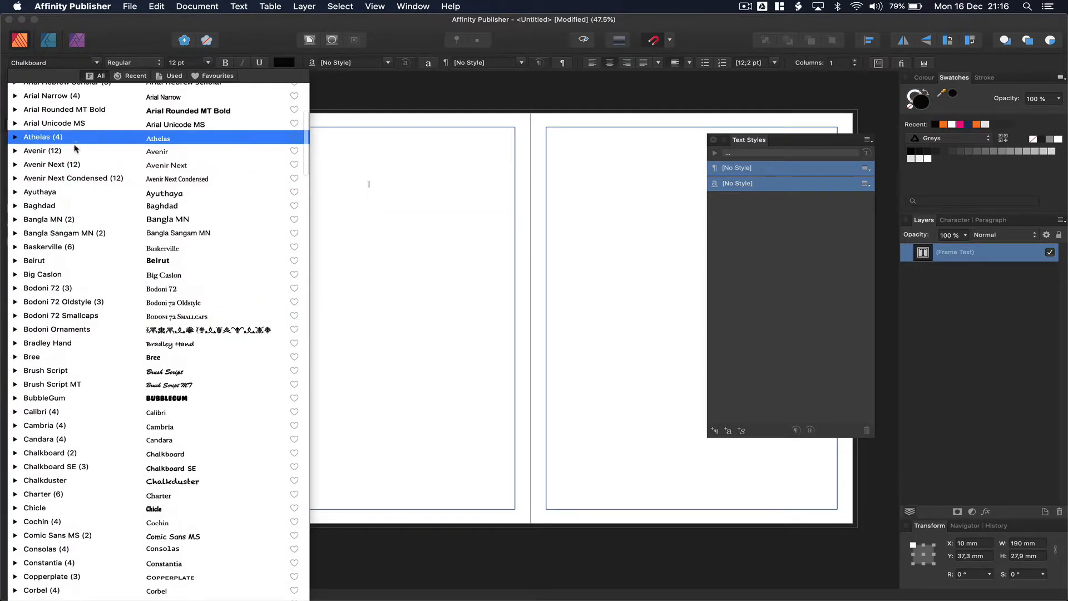
{"action": "scroll", "coordinate": [74, 153], "scroll_direction": "up", "scroll_amount": 2}
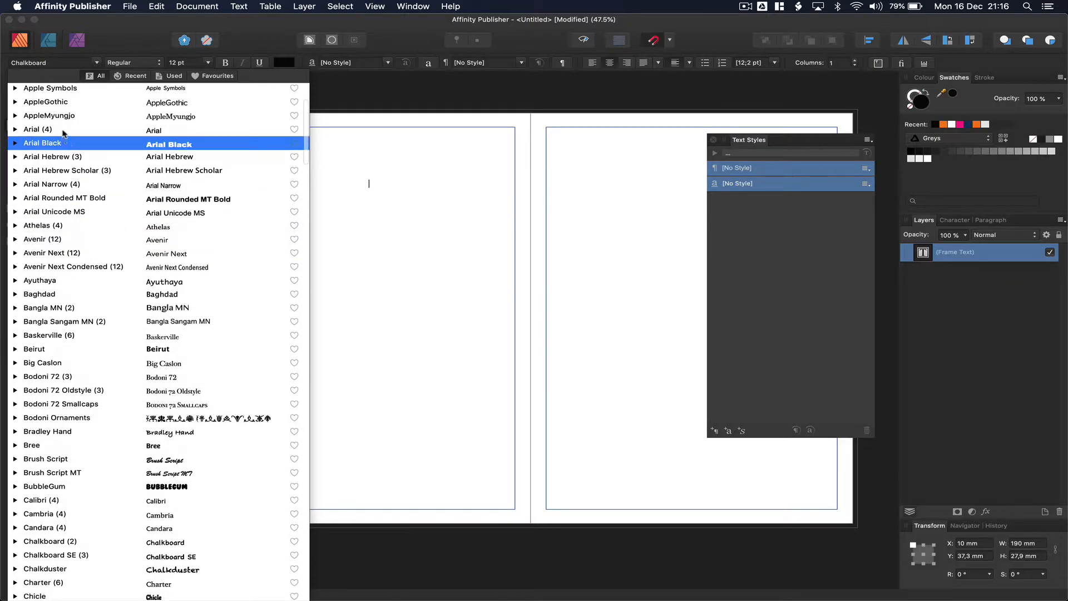
{"action": "left_click", "coordinate": [63, 132]}
{"action": "left_click", "coordinate": [69, 63]}
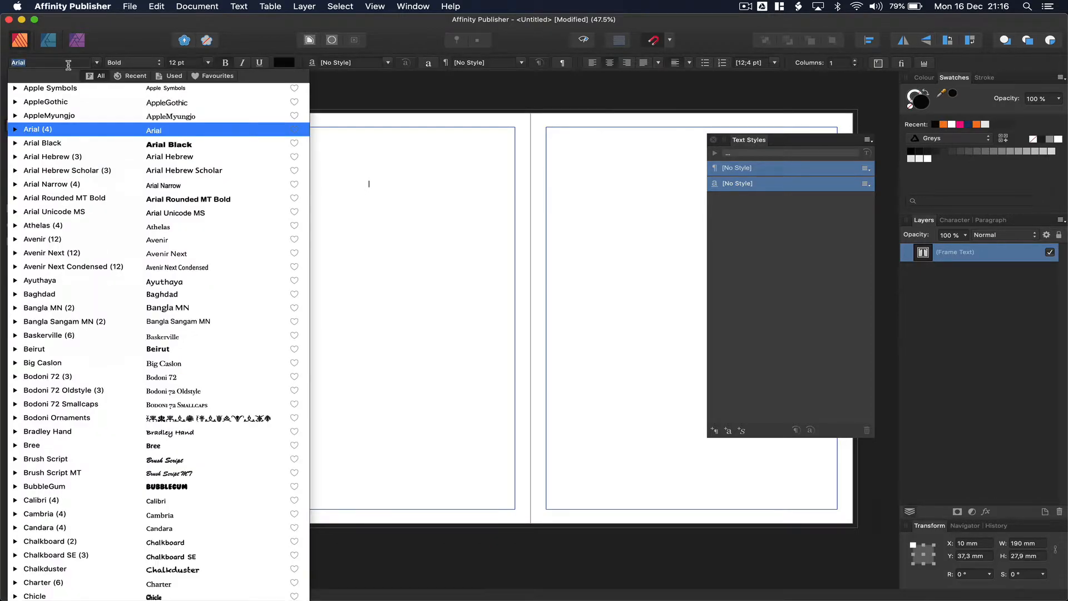
{"action": "left_click", "coordinate": [58, 129]}
{"action": "type", "text": "Page Title"}
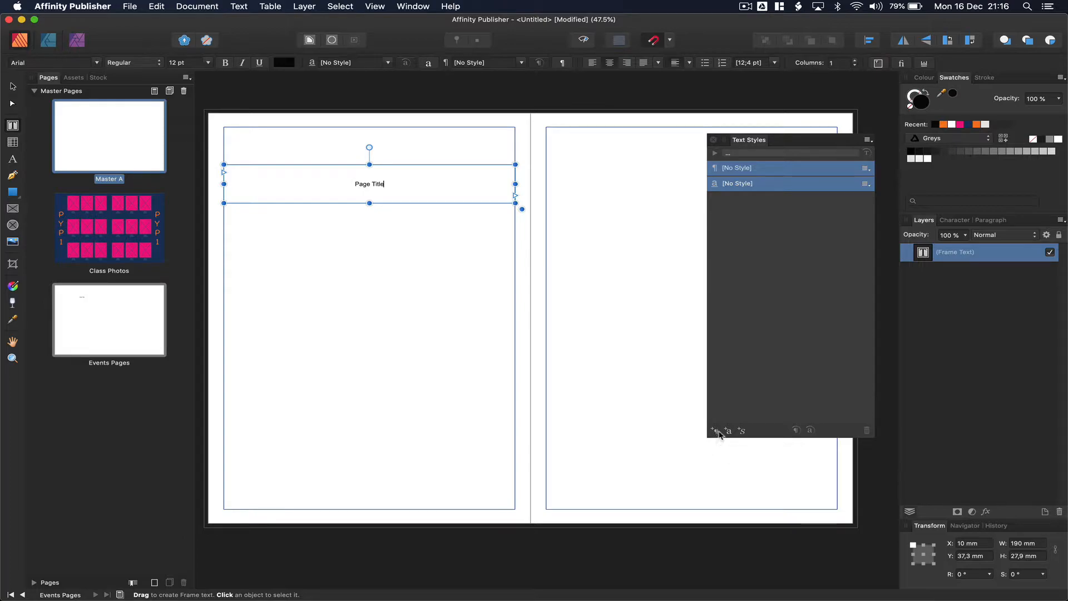
Start a new paragraph style named "Page Title" and move its dialog clear of the sample text.
{"action": "left_click", "coordinate": [714, 431]}
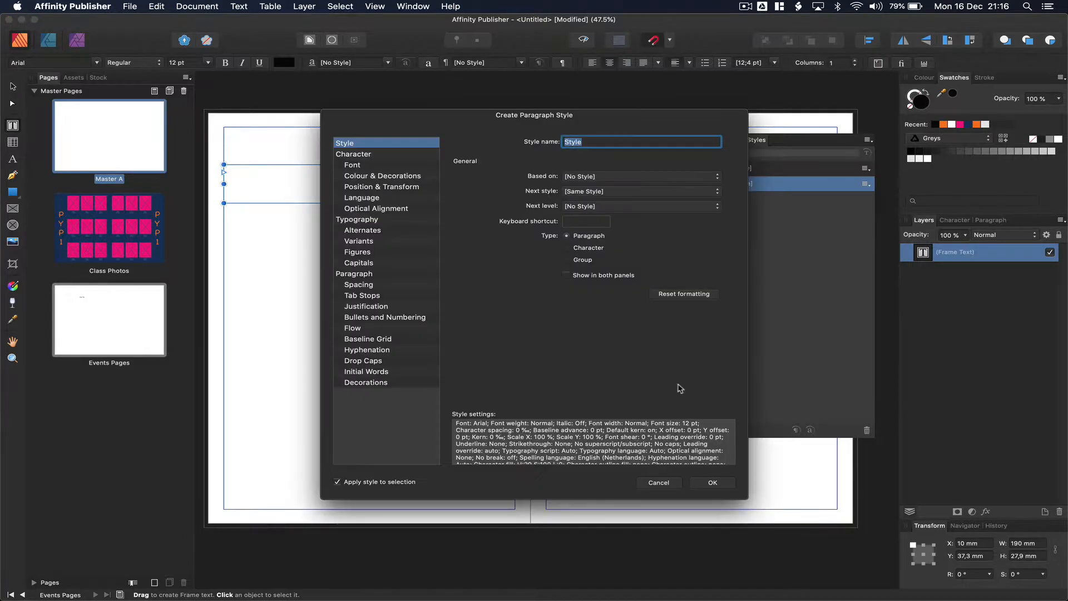
{"action": "type", "text": "Page"}
{"action": "left_click_drag", "start_coordinate": [435, 119], "coordinate": [648, 115]}
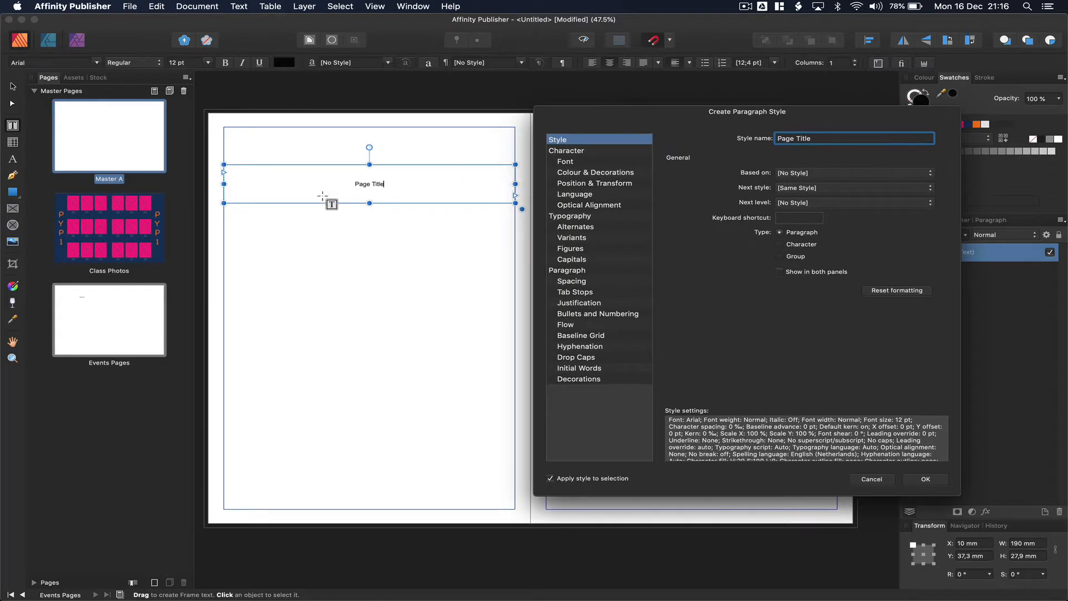
Set the new paragraph style's font family to Bree and its font size to 48 pt.
{"action": "left_click", "coordinate": [592, 171]}
{"action": "left_click", "coordinate": [595, 162]}
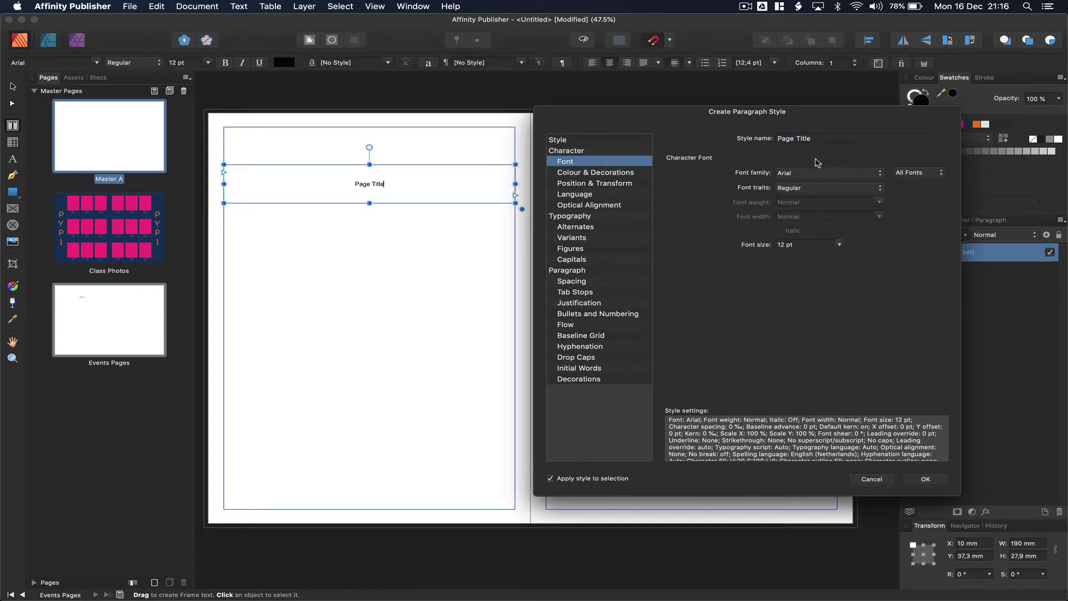
{"action": "left_click", "coordinate": [832, 171]}
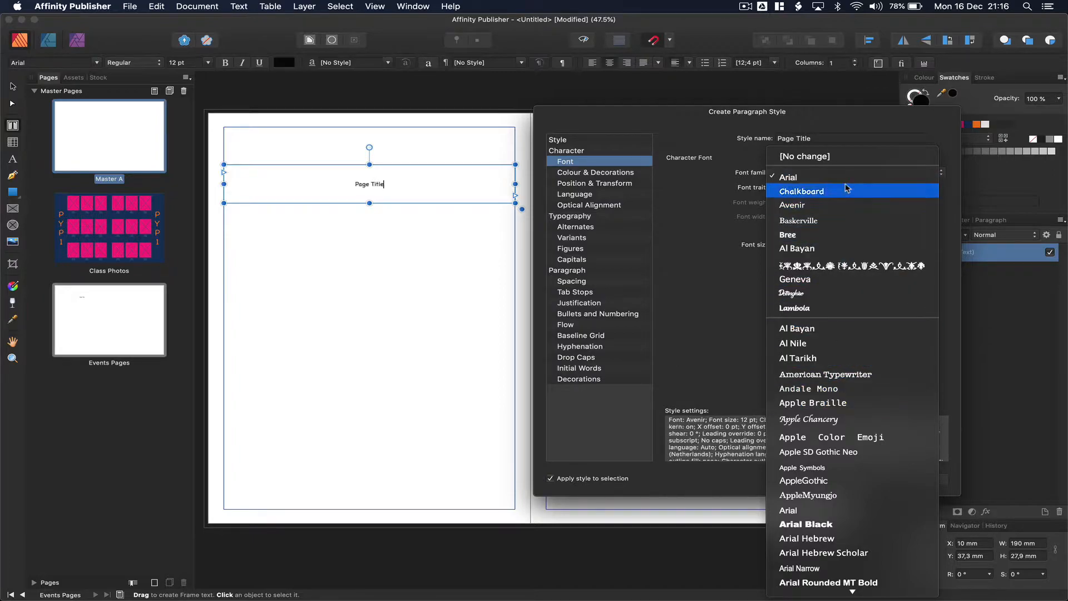
{"action": "left_click", "coordinate": [861, 240]}
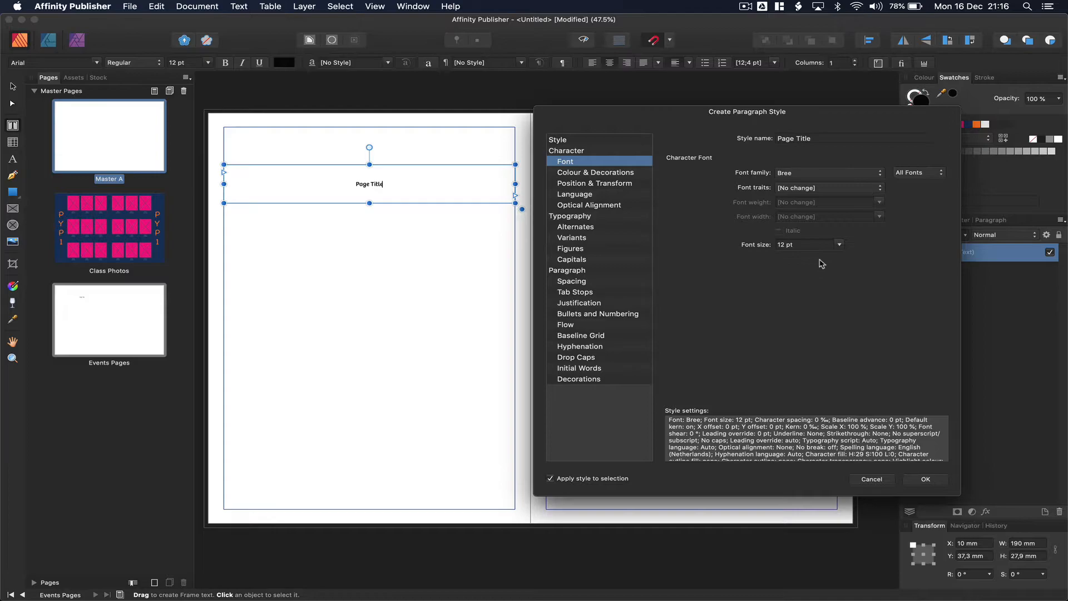
{"action": "left_click", "coordinate": [834, 246]}
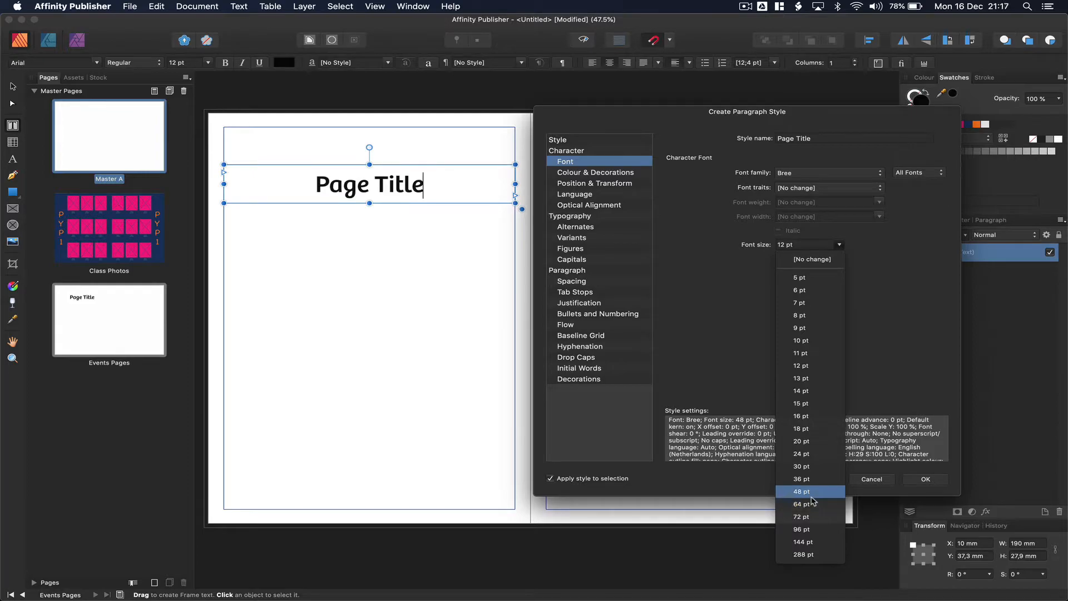
{"action": "left_click", "coordinate": [804, 491]}
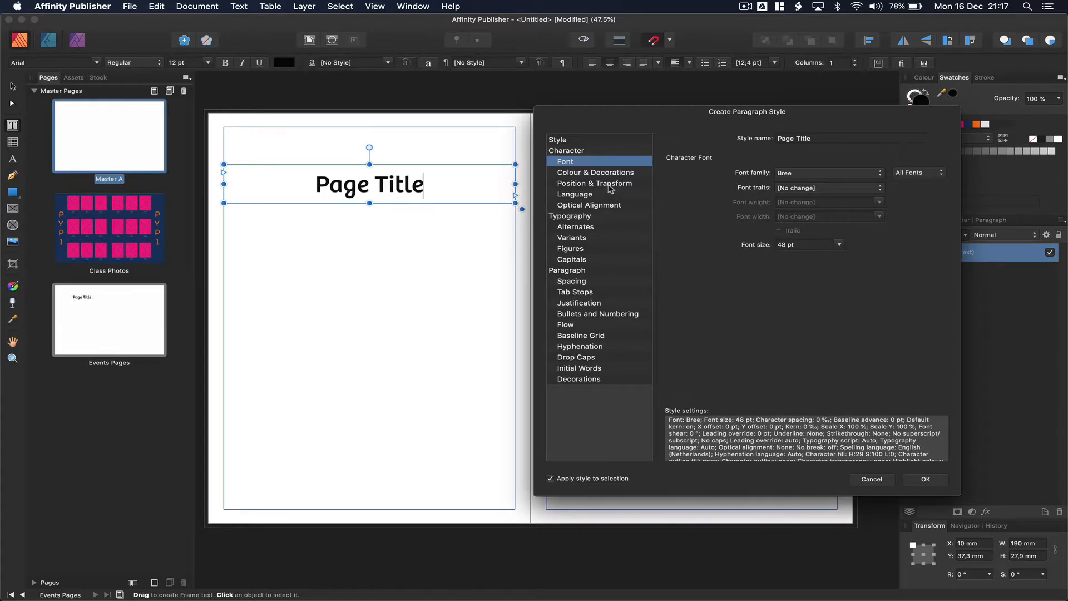
Set the paragraph style's text fill to orange, H 29, S 100, L 50.
{"action": "left_click", "coordinate": [629, 173]}
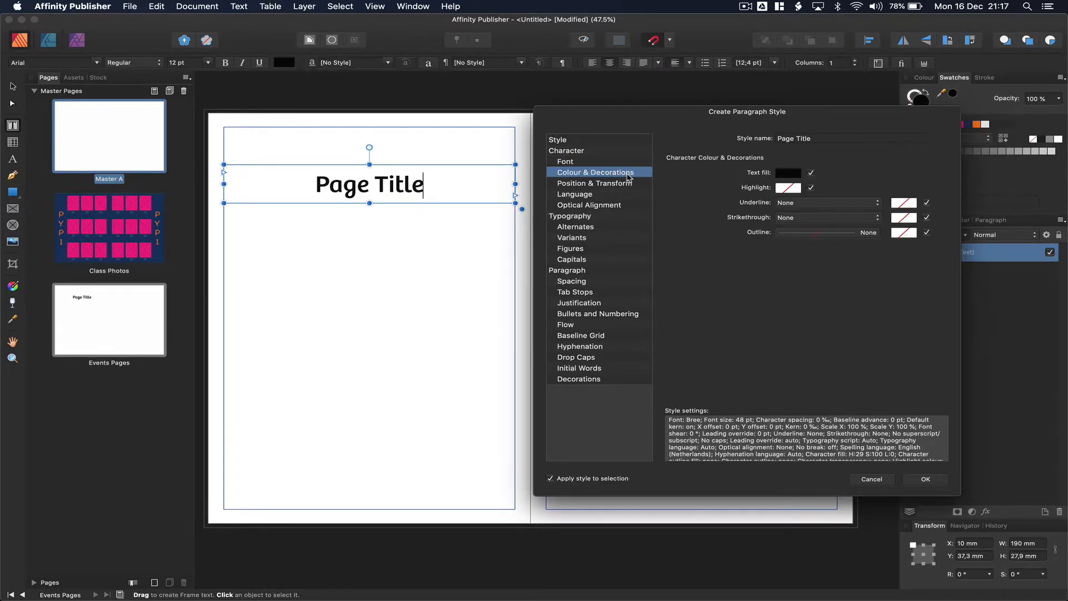
{"action": "left_click", "coordinate": [788, 173]}
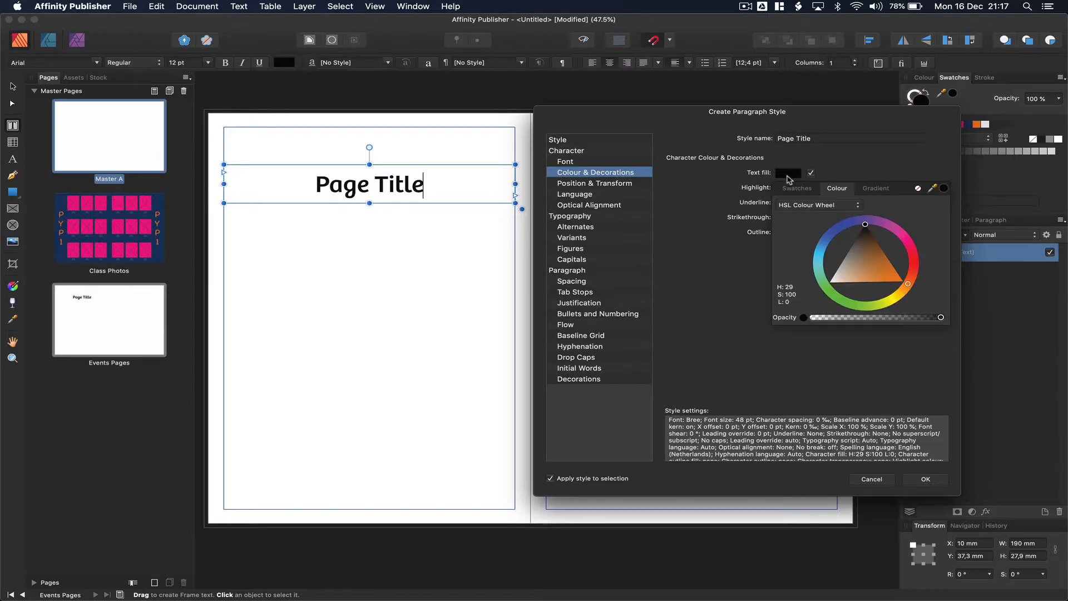
{"action": "left_click", "coordinate": [901, 278]}
{"action": "left_click_drag", "start_coordinate": [901, 278], "coordinate": [905, 282]}
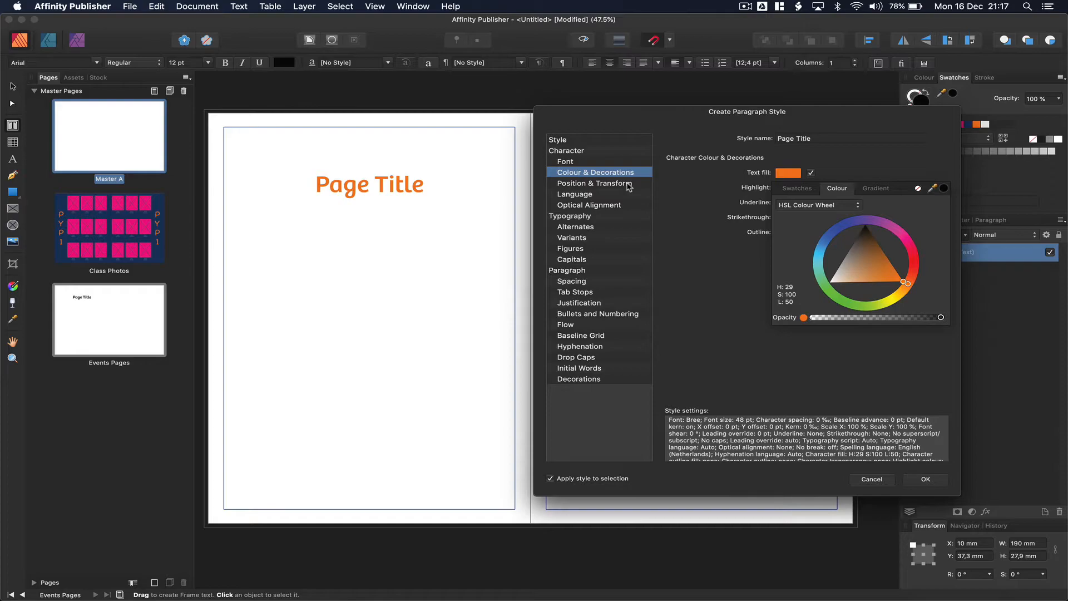
{"action": "left_click", "coordinate": [697, 308]}
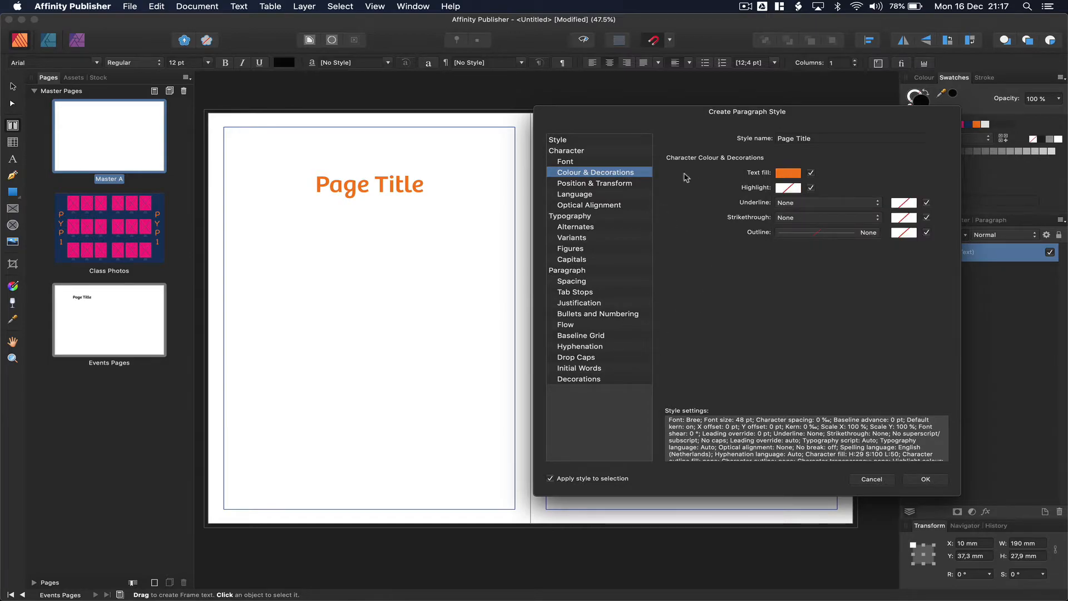
Review the style's position, language, optical alignment, typography and paragraph spacing settings, and create the Page Title style.
{"action": "left_click", "coordinate": [606, 183]}
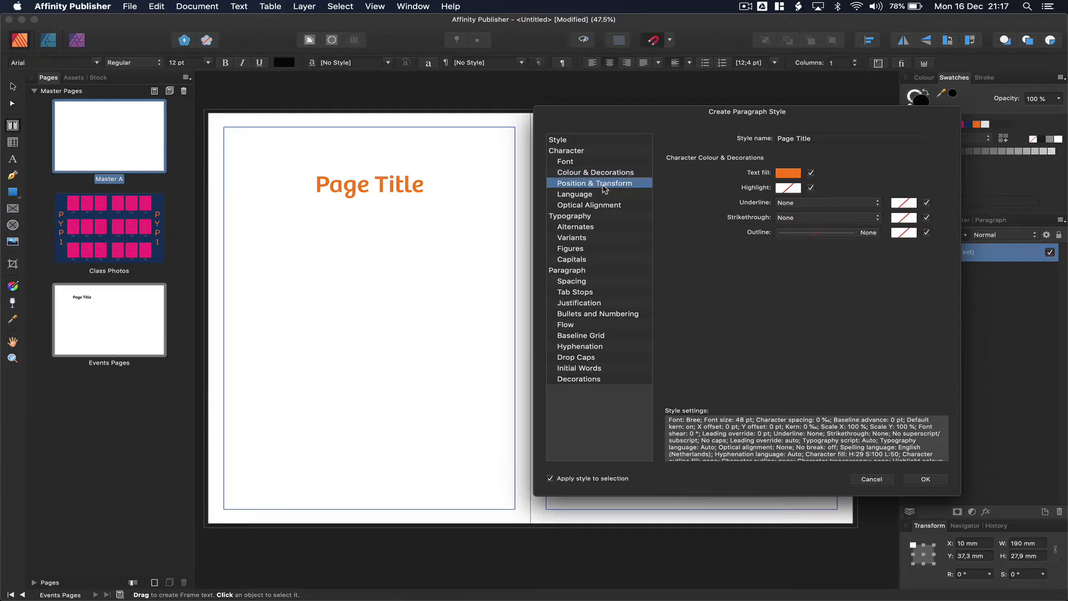
{"action": "left_click", "coordinate": [598, 193]}
{"action": "left_click", "coordinate": [591, 206]}
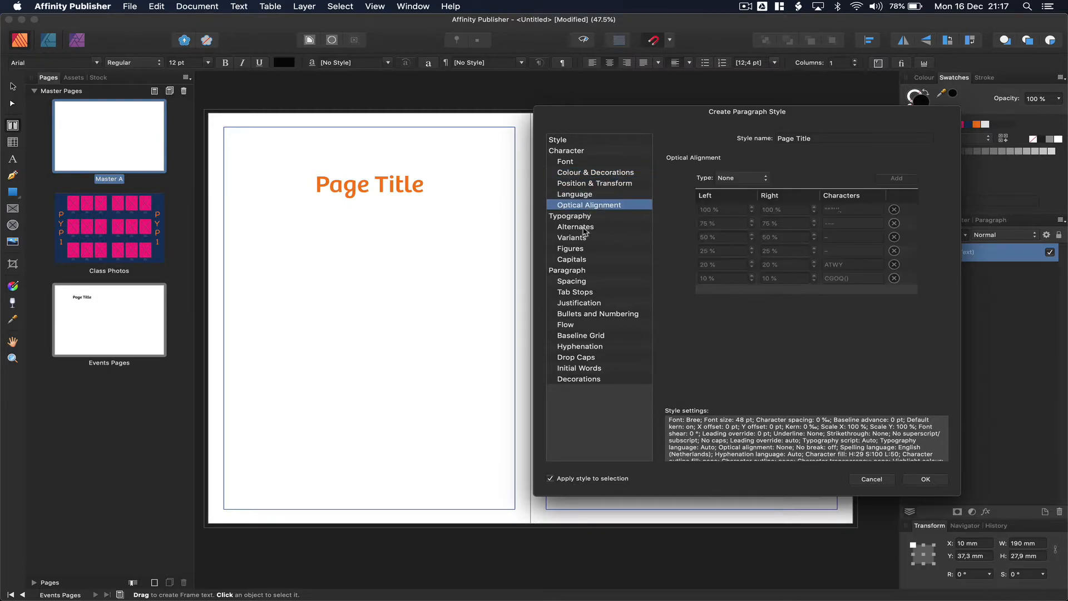
{"action": "left_click", "coordinate": [586, 229]}
{"action": "left_click", "coordinate": [578, 272]}
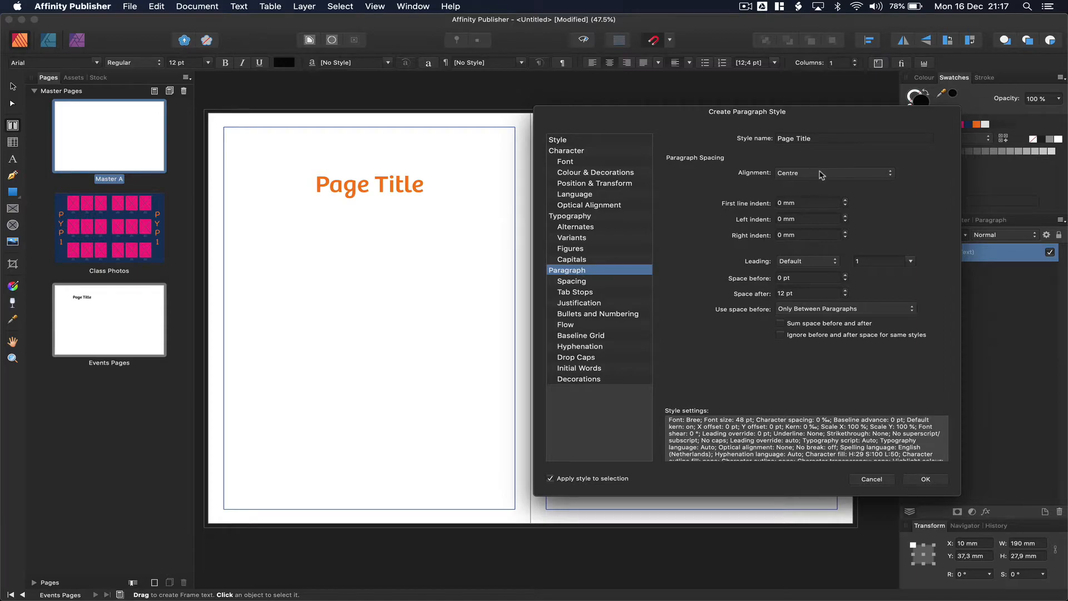
{"action": "left_click", "coordinate": [615, 281]}
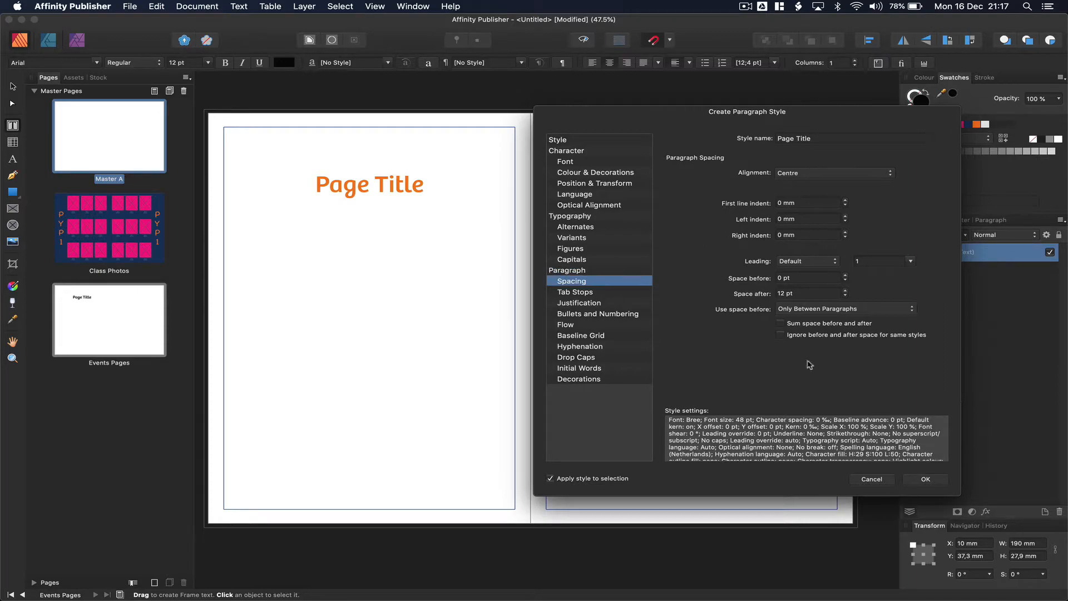
{"action": "left_click", "coordinate": [926, 479]}
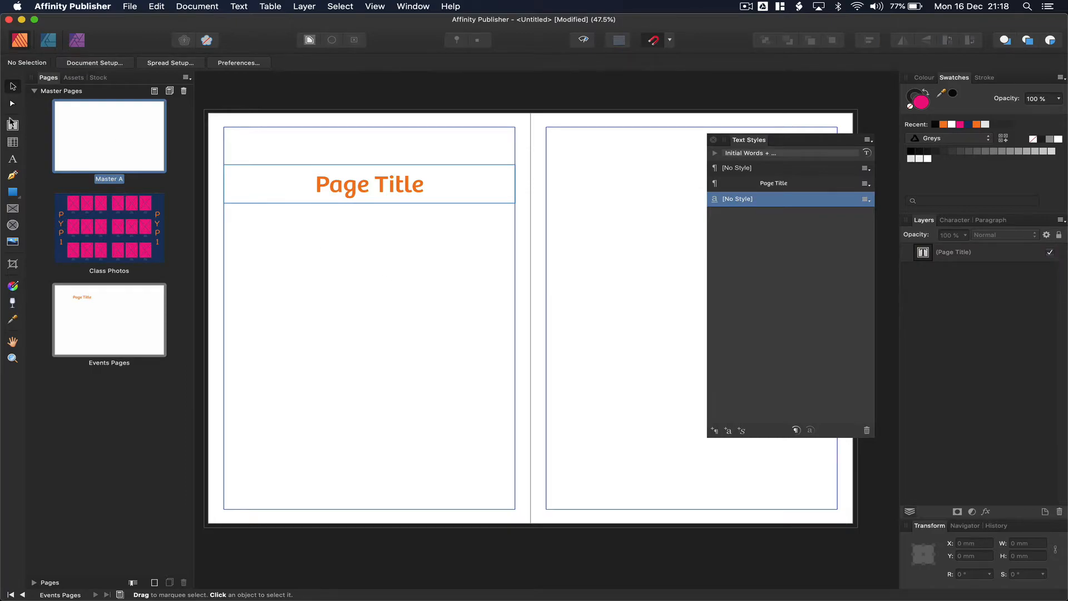
Draw a text frame about 190 × 26 mm near the right-hand page's upper edge and enter "Page title 2".
{"action": "left_click", "coordinate": [13, 124]}
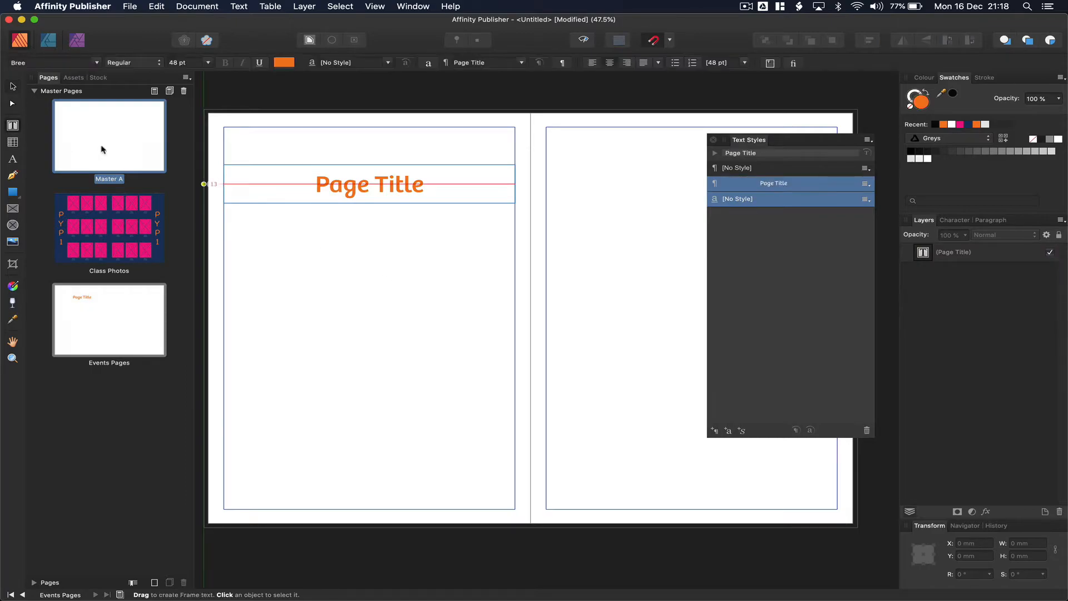
{"action": "scroll", "coordinate": [557, 239], "scroll_direction": "right", "scroll_amount": 5}
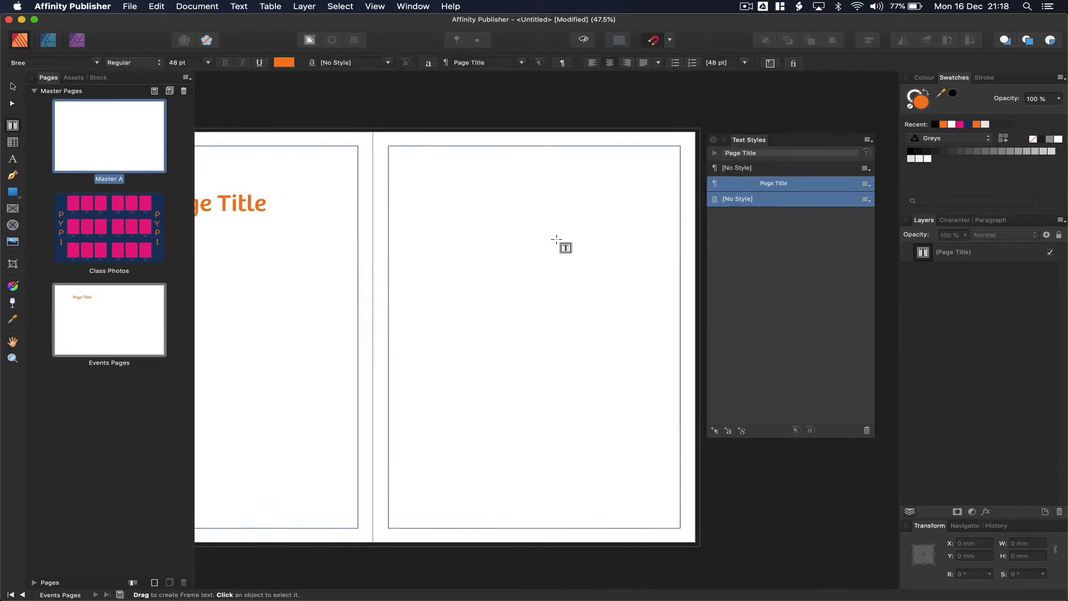
{"action": "left_click_drag", "start_coordinate": [290, 174], "coordinate": [581, 210]}
{"action": "type", "text": "Page title 2"}
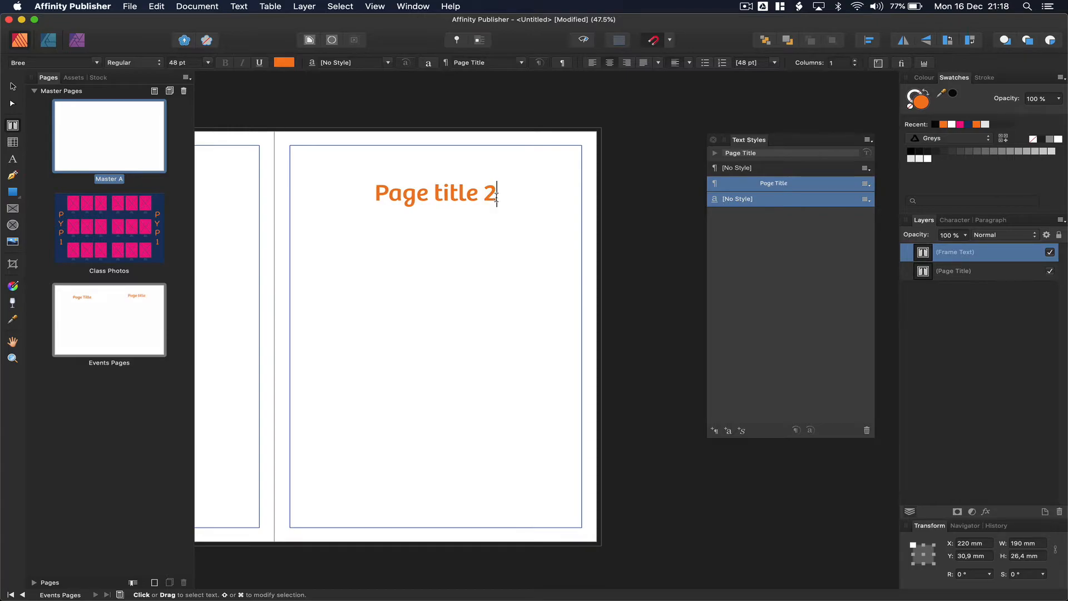
{"action": "key", "text": "Escape"}
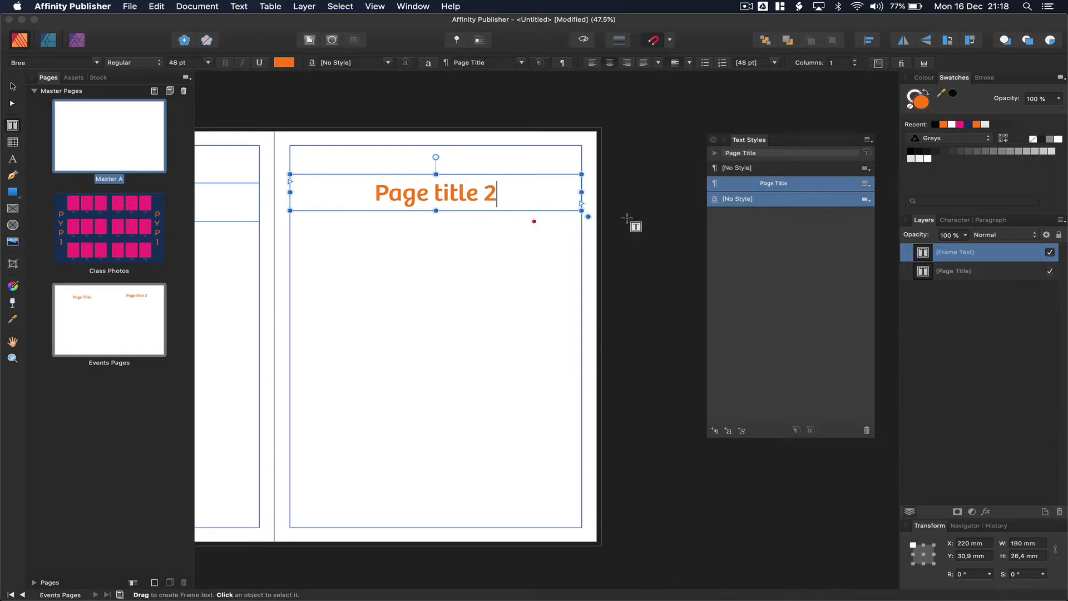
Apply the [No Style] paragraph style to the "Page title 2" text on the right-hand page.
{"action": "left_click", "coordinate": [777, 169]}
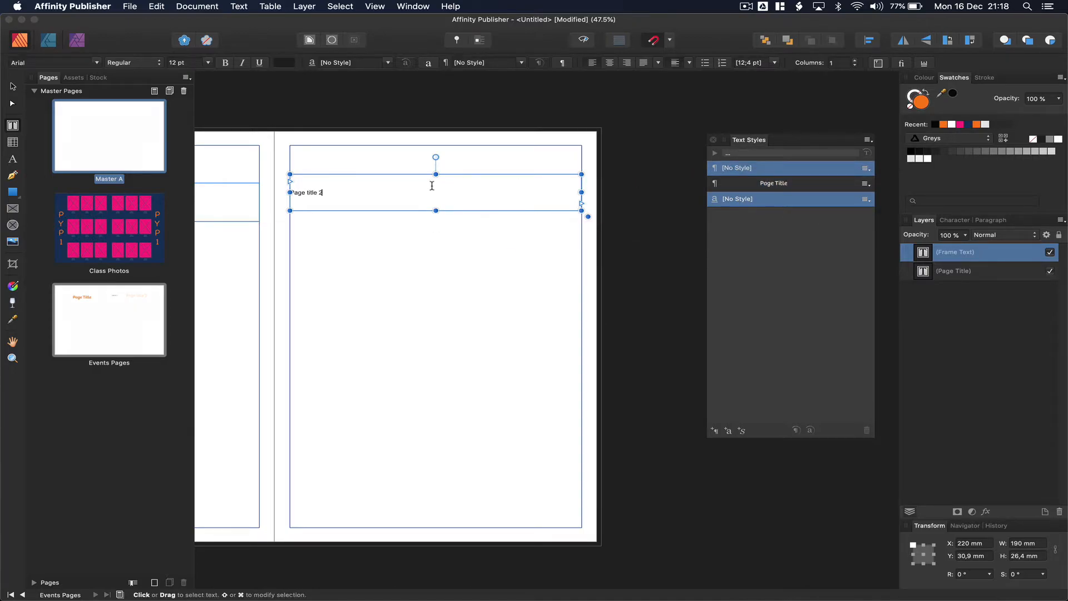
Apply the Page Title paragraph style to the "Page title 2" text on the right-hand page.
{"action": "left_click", "coordinate": [804, 184]}
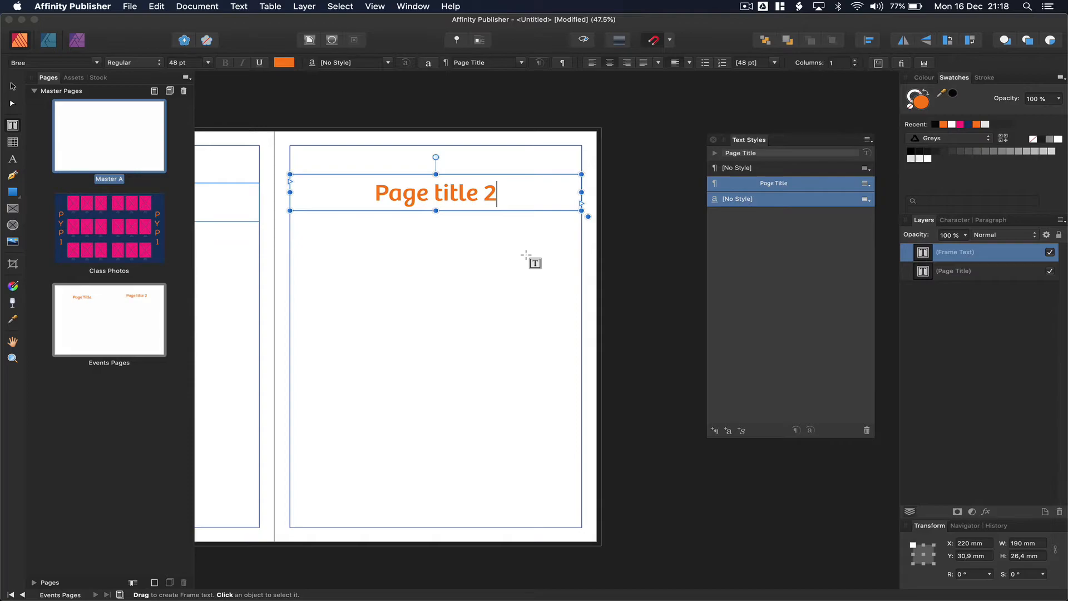
{"action": "scroll", "coordinate": [646, 249], "scroll_direction": "left", "scroll_amount": 5}
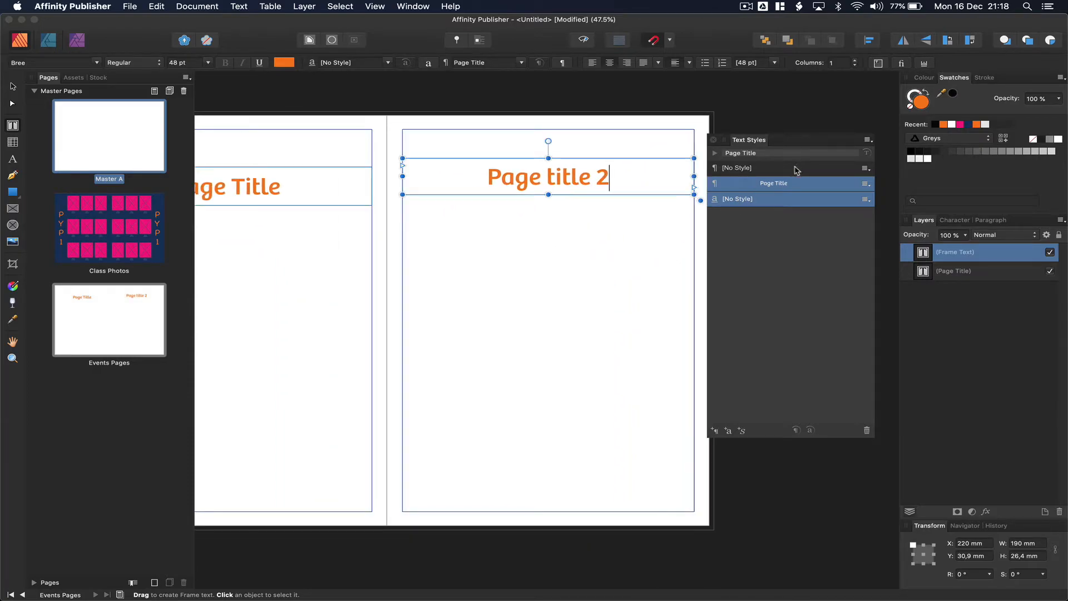
Change the Page Title style's text fill to dark blue, H 221, S 100, L 29.
{"action": "double_click", "coordinate": [786, 183]}
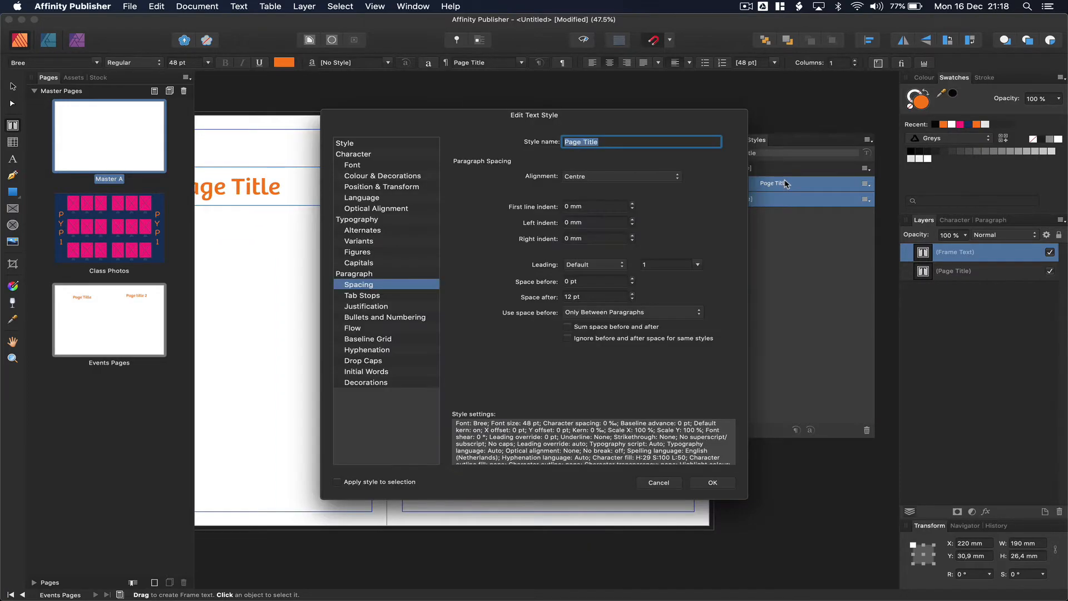
{"action": "left_click", "coordinate": [380, 165]}
{"action": "left_click", "coordinate": [407, 176]}
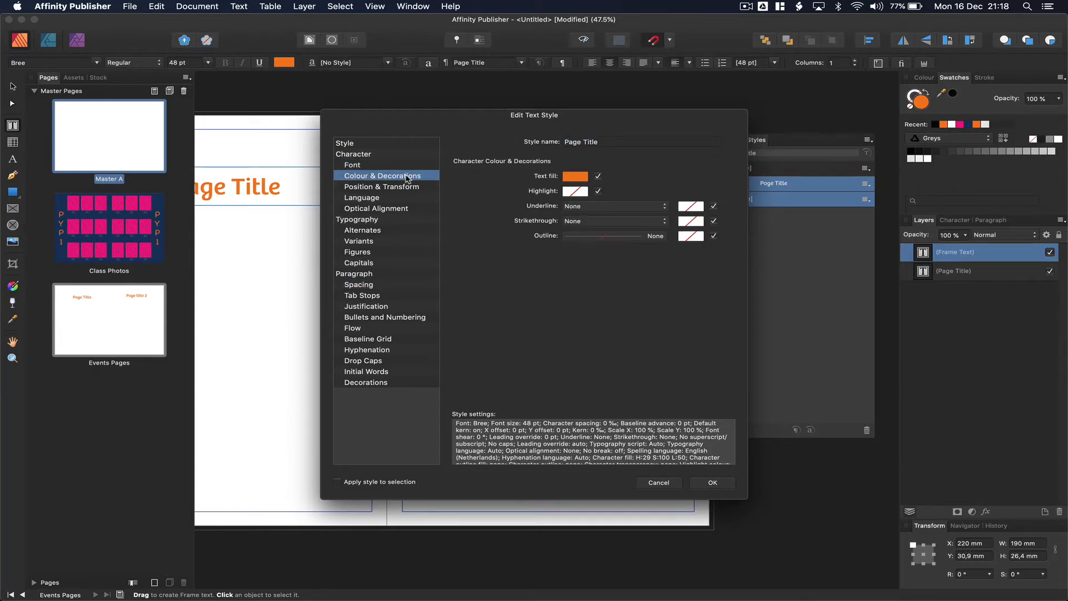
{"action": "left_click", "coordinate": [576, 178]}
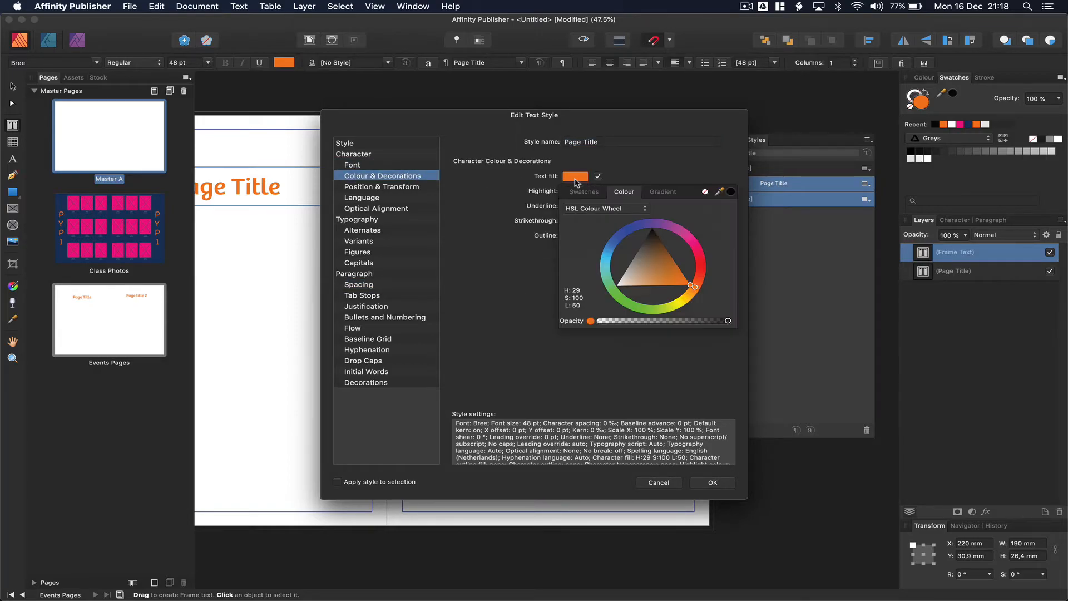
{"action": "left_click", "coordinate": [619, 237]}
{"action": "left_click", "coordinate": [628, 260]}
{"action": "left_click_drag", "start_coordinate": [628, 260], "coordinate": [630, 266]}
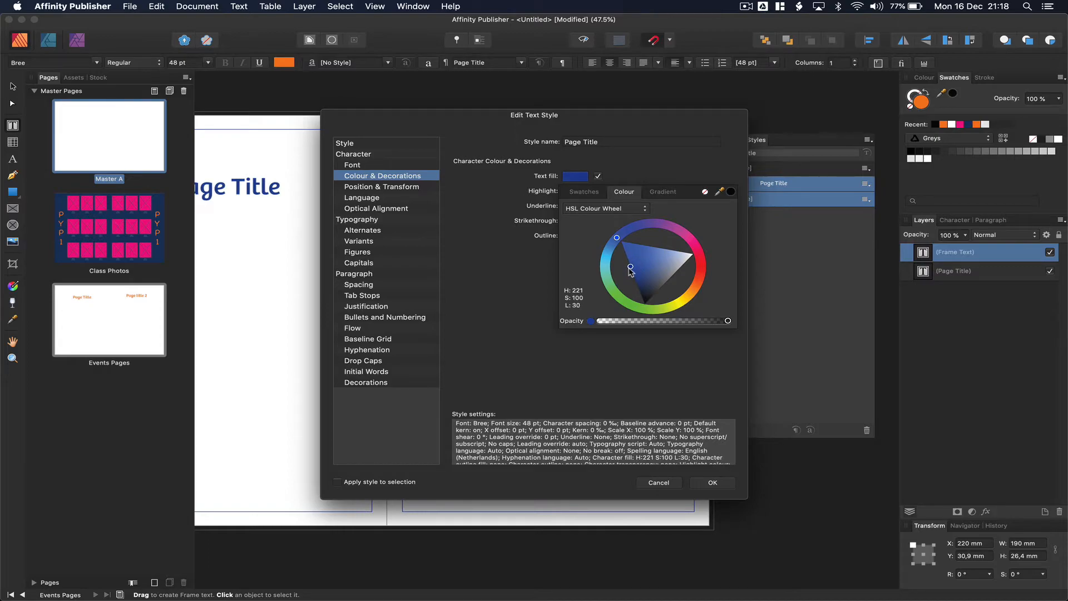
{"action": "left_click", "coordinate": [712, 483]}
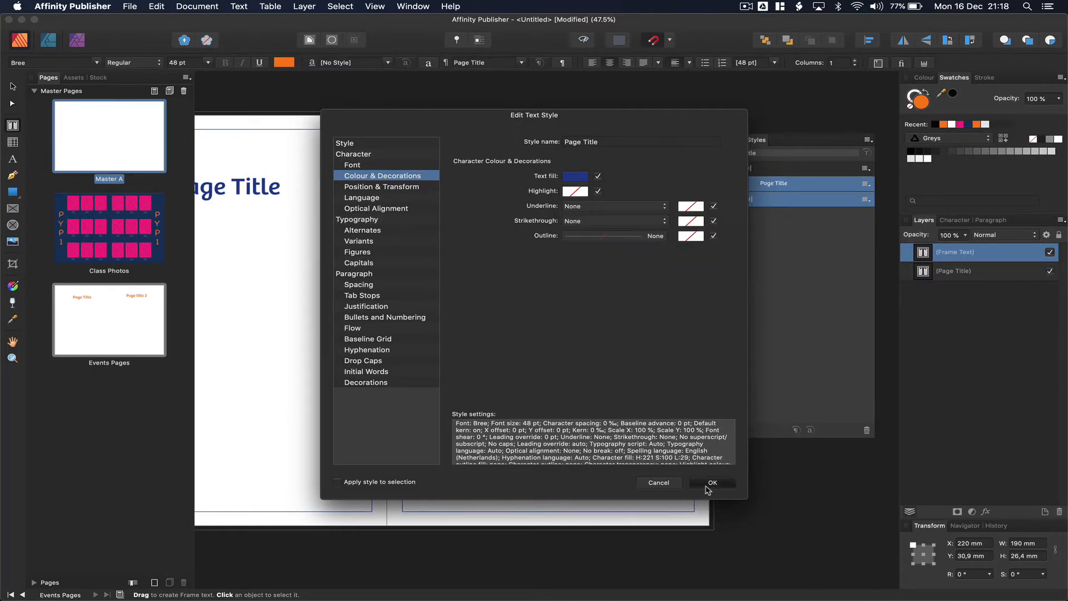
{"action": "left_click", "coordinate": [712, 483]}
Draw a [No Style] text frame about 190 × 134 mm below the left-hand page's title and insert filler text.
{"action": "scroll", "coordinate": [476, 413], "scroll_direction": "left", "scroll_amount": 5}
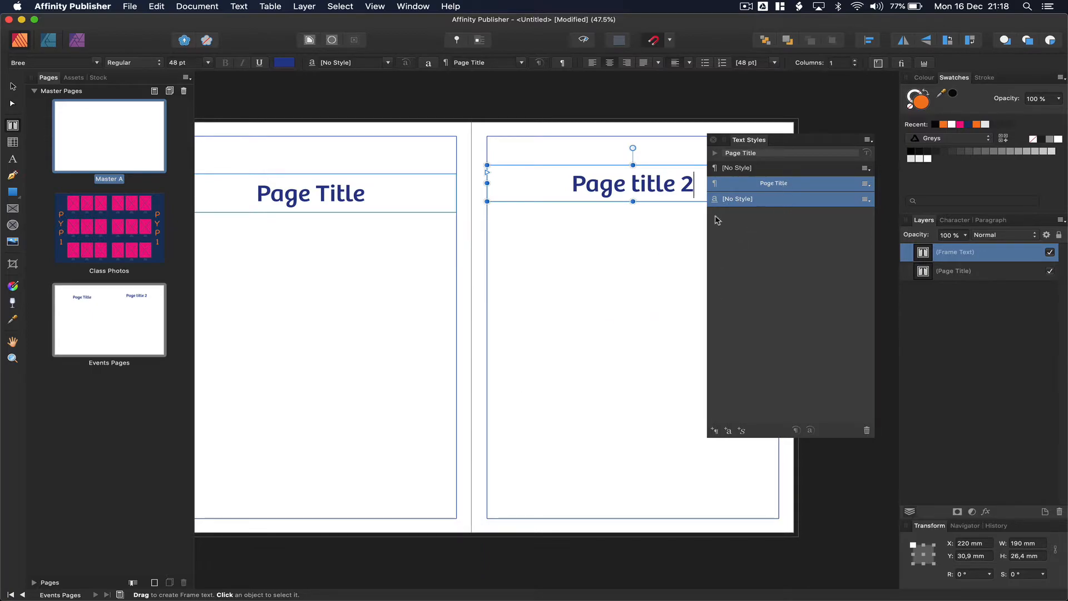
{"action": "scroll", "coordinate": [282, 389], "scroll_direction": "left", "scroll_amount": 4}
{"action": "scroll", "coordinate": [282, 389], "scroll_direction": "down", "scroll_amount": 1}
{"action": "left_click", "coordinate": [12, 127]}
{"action": "left_click_drag", "start_coordinate": [265, 205], "coordinate": [555, 390]}
{"action": "left_click", "coordinate": [749, 175]}
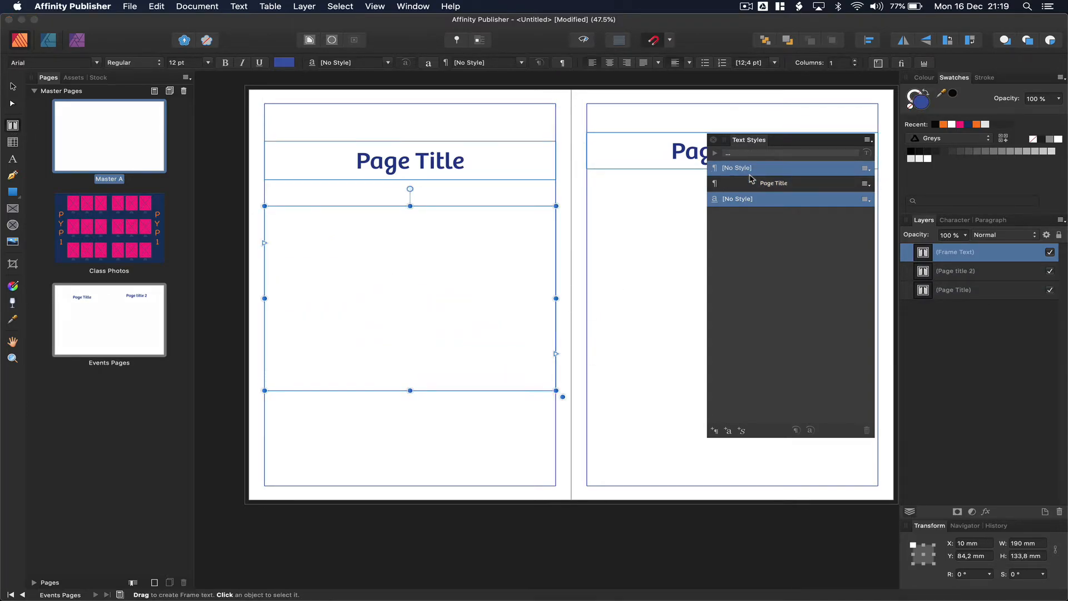
{"action": "left_click", "coordinate": [323, 269]}
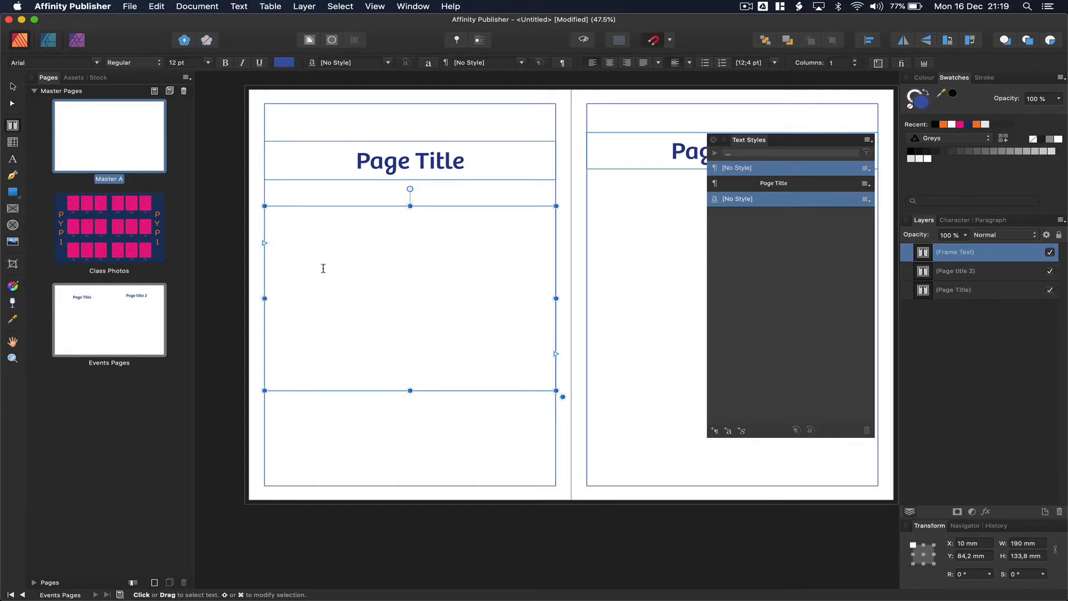
{"action": "right_click", "coordinate": [323, 268]}
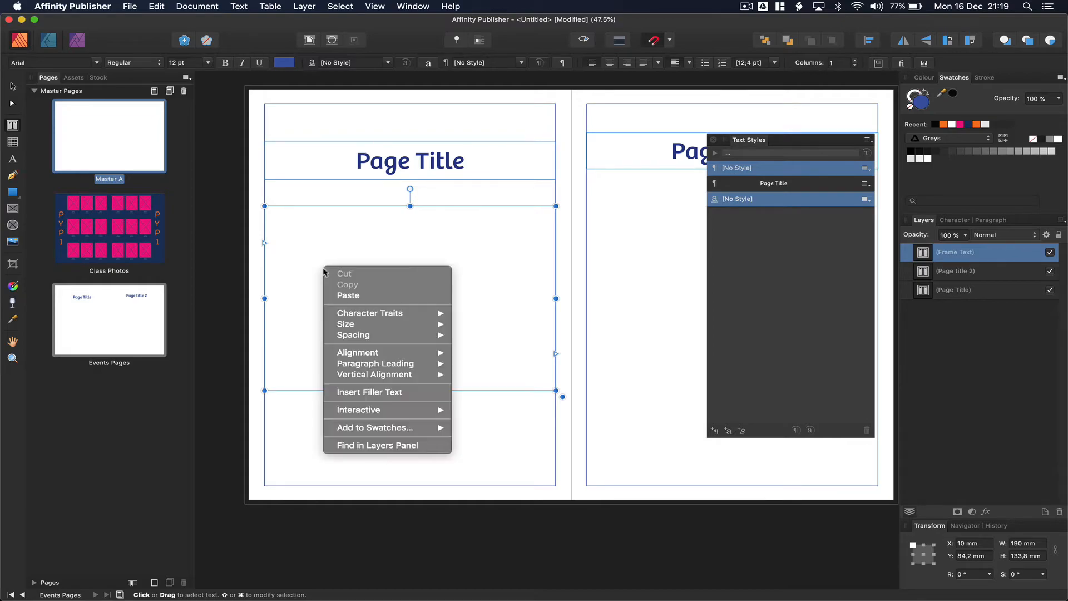
{"action": "left_click", "coordinate": [369, 392]}
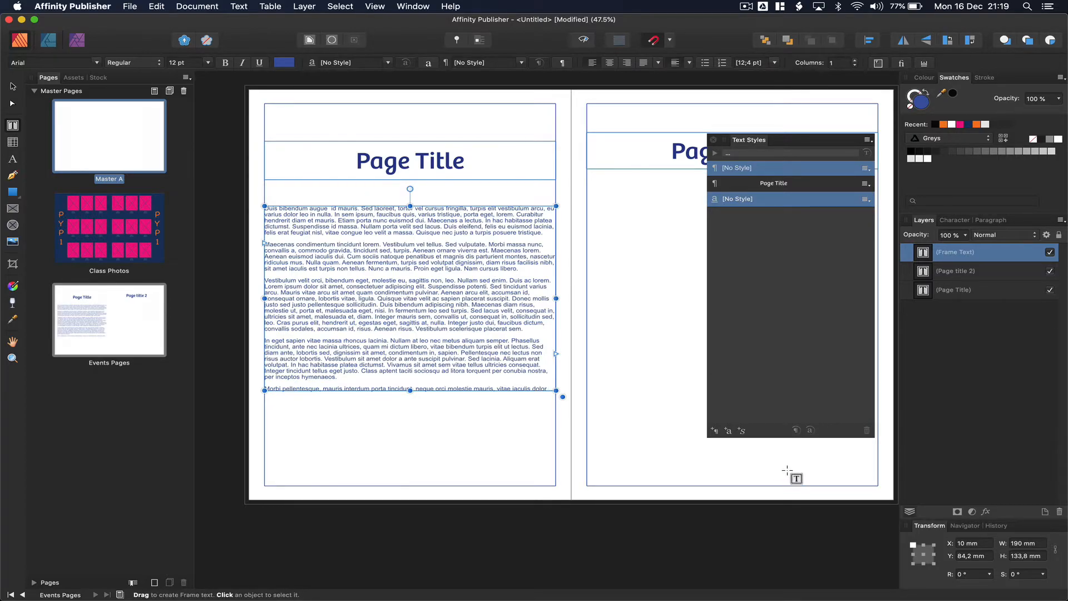
Start a new paragraph style named "Normal Text" using the Avenir font family with Book traits.
{"action": "left_click", "coordinate": [715, 430]}
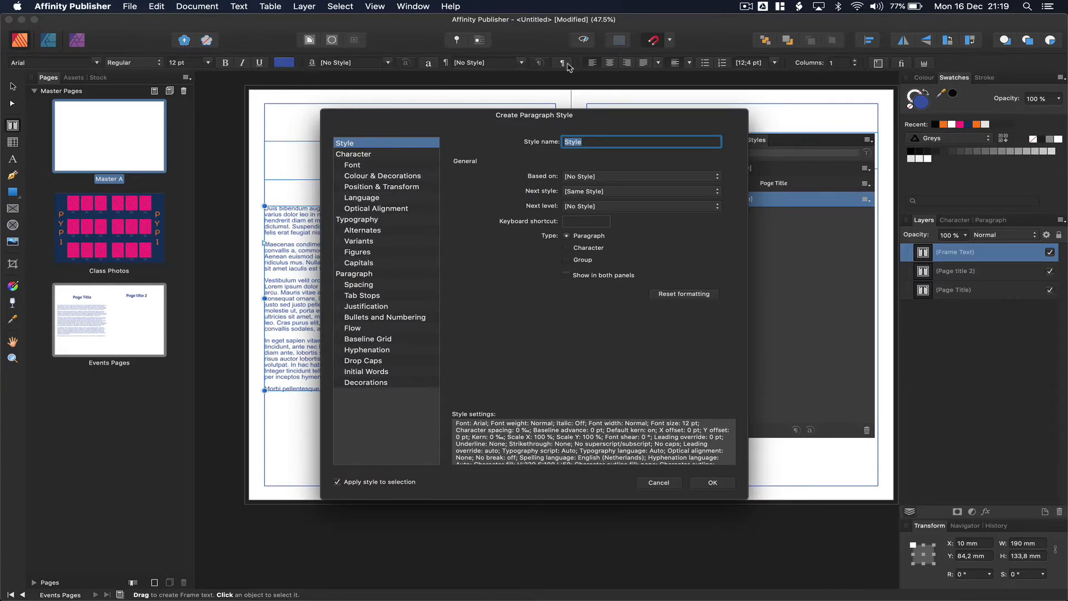
{"action": "type", "text": "Normal Text"}
{"action": "left_click", "coordinate": [371, 165]}
{"action": "left_click_drag", "start_coordinate": [597, 122], "coordinate": [756, 114]}
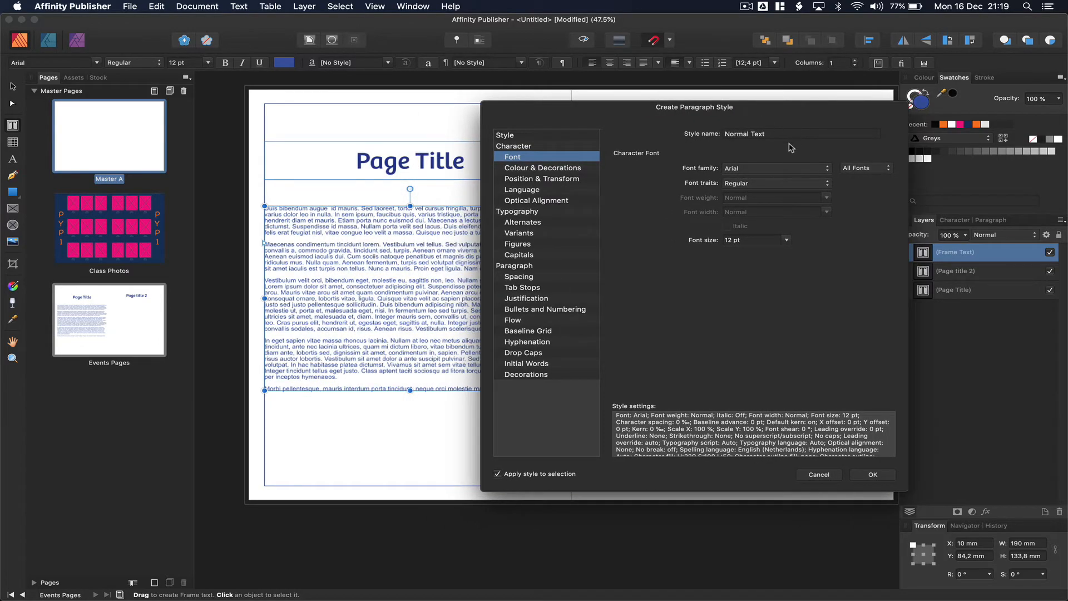
{"action": "left_click", "coordinate": [780, 169]}
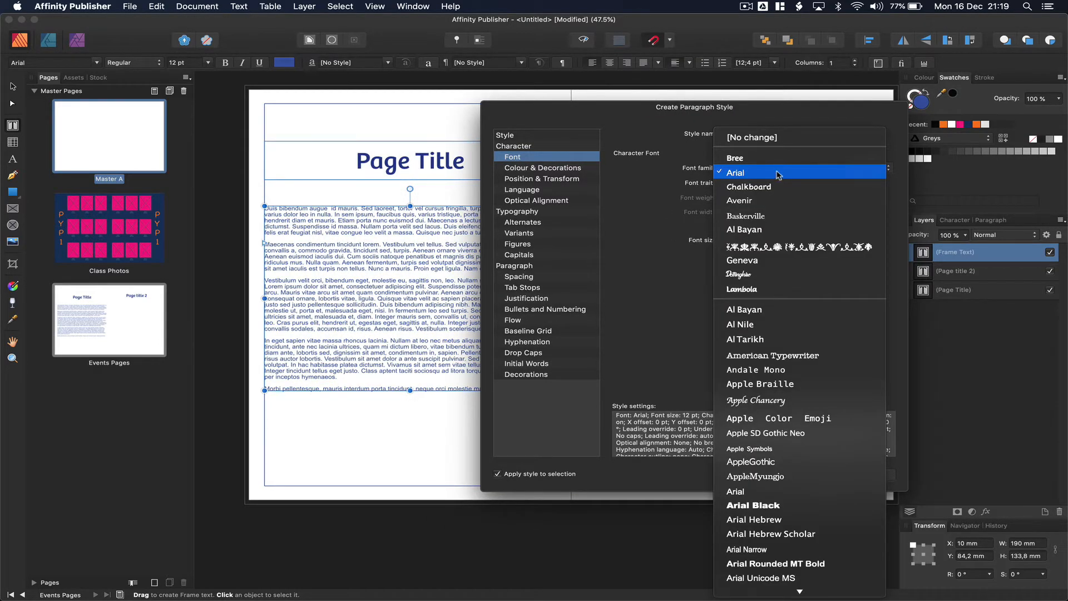
{"action": "left_click", "coordinate": [773, 199]}
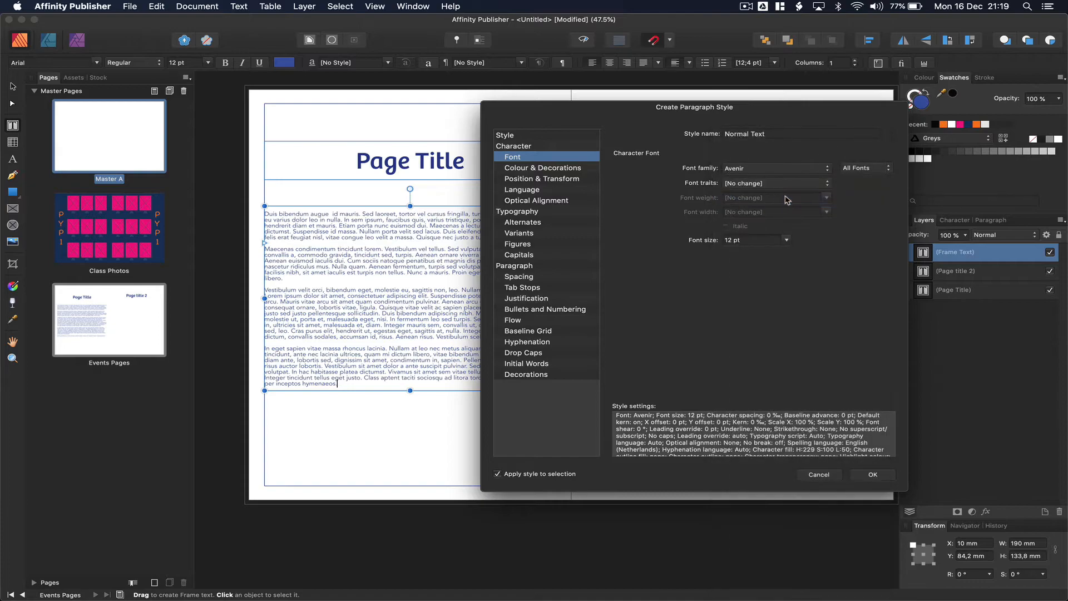
{"action": "left_click", "coordinate": [770, 190]}
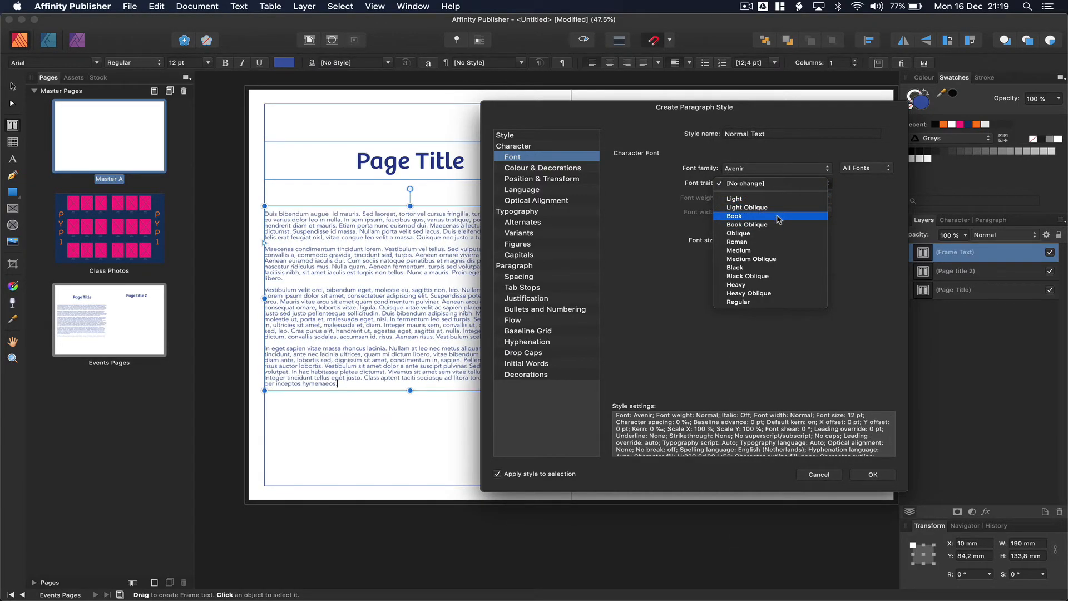
{"action": "left_click", "coordinate": [778, 217]}
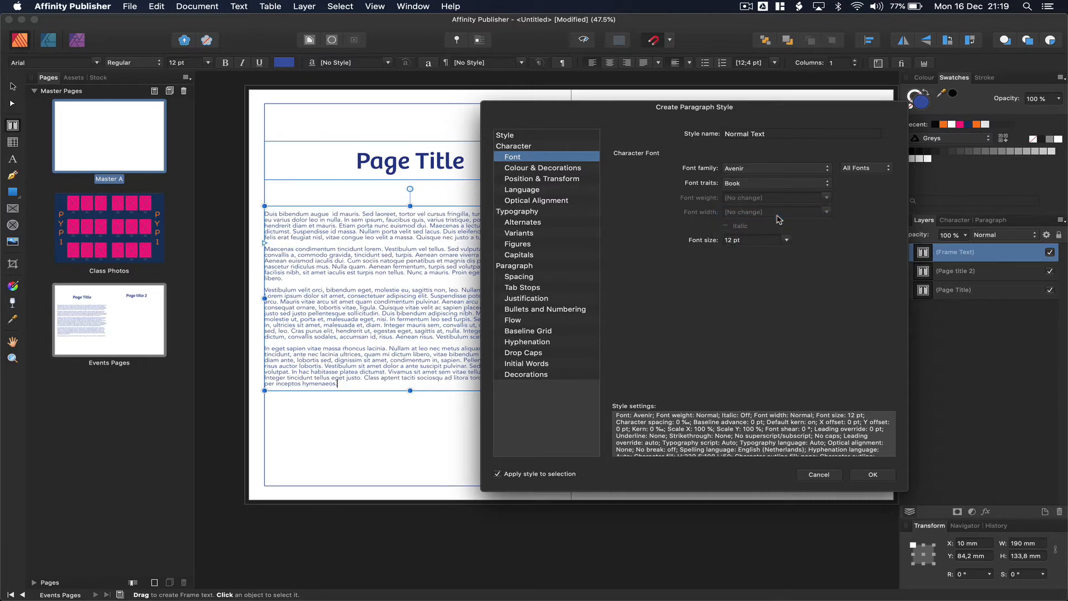
Set the Normal Text style's text fill to very dark blue, H 229, S 100, L 14.
{"action": "left_click", "coordinate": [530, 168]}
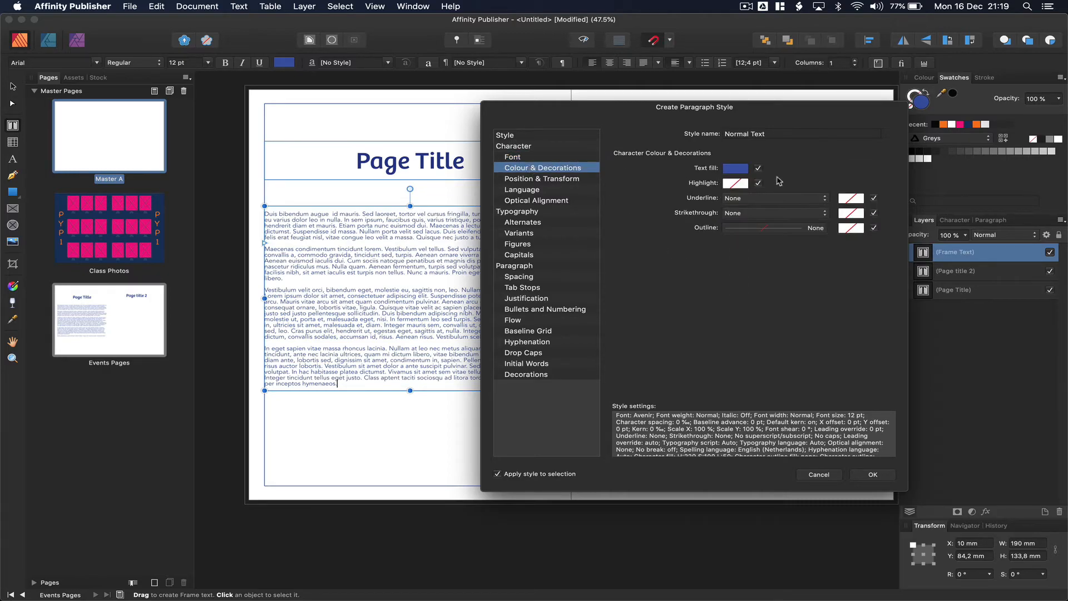
{"action": "left_click", "coordinate": [735, 168]}
{"action": "left_click_drag", "start_coordinate": [797, 256], "coordinate": [793, 277]}
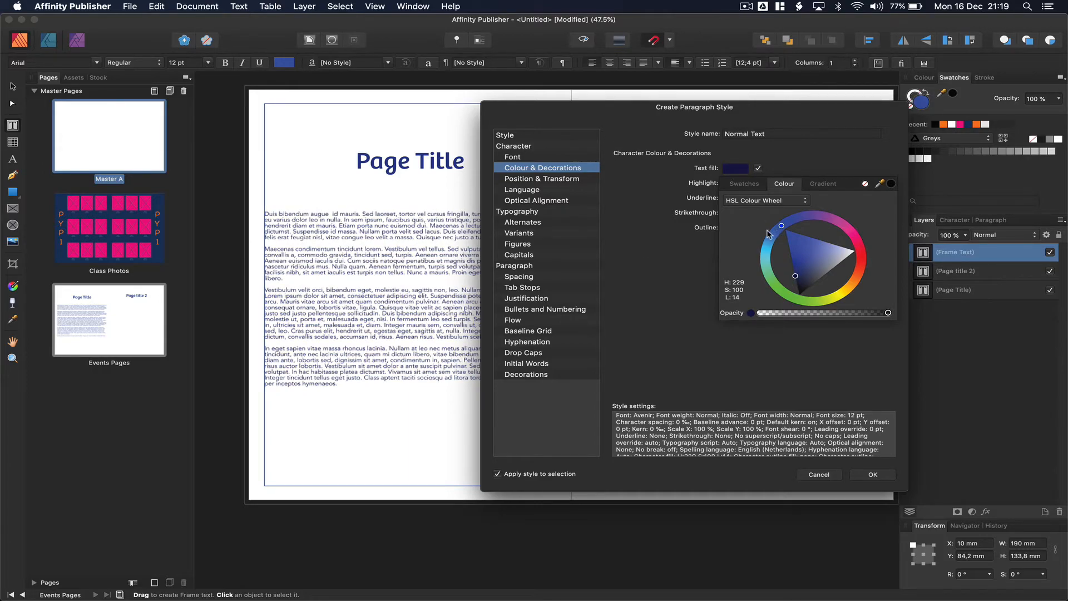
Set the Normal Text style's leading to Multiple 1.2 and create the style.
{"action": "left_click", "coordinate": [545, 179]}
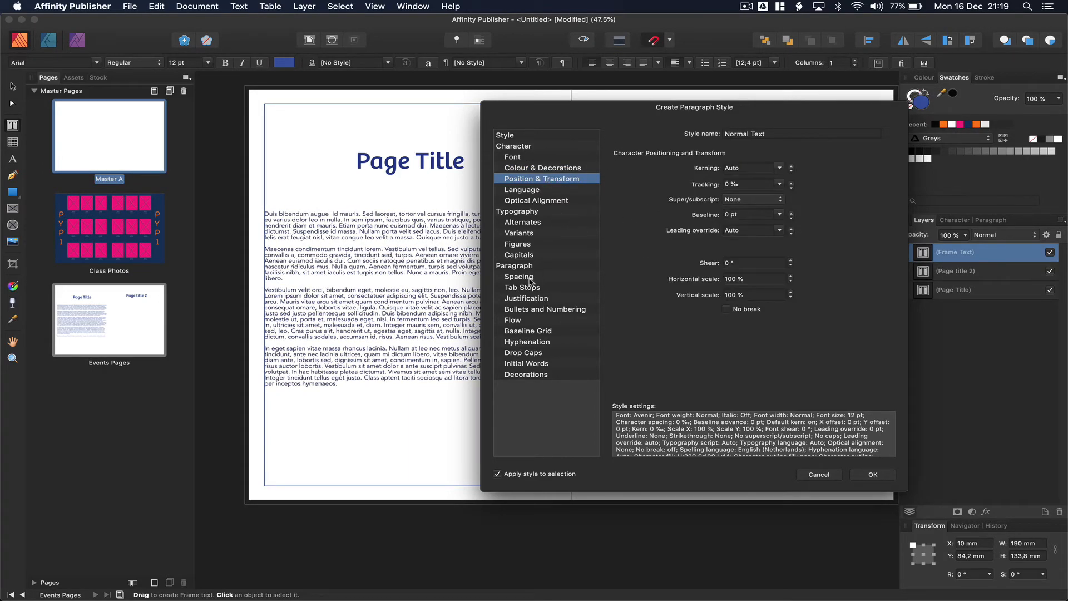
{"action": "left_click", "coordinate": [535, 267]}
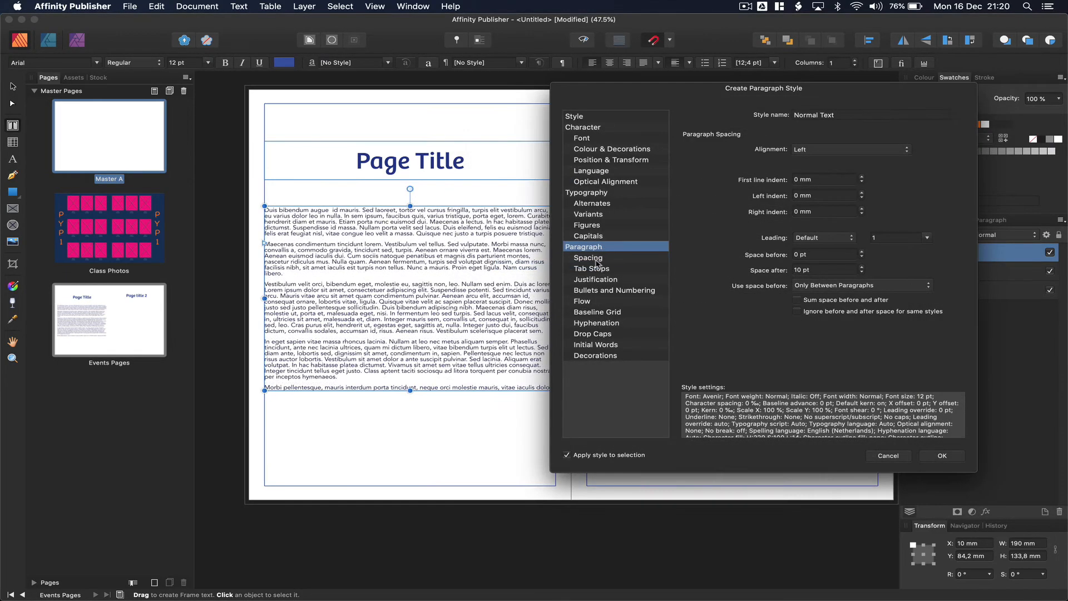
{"action": "left_click", "coordinate": [599, 260]}
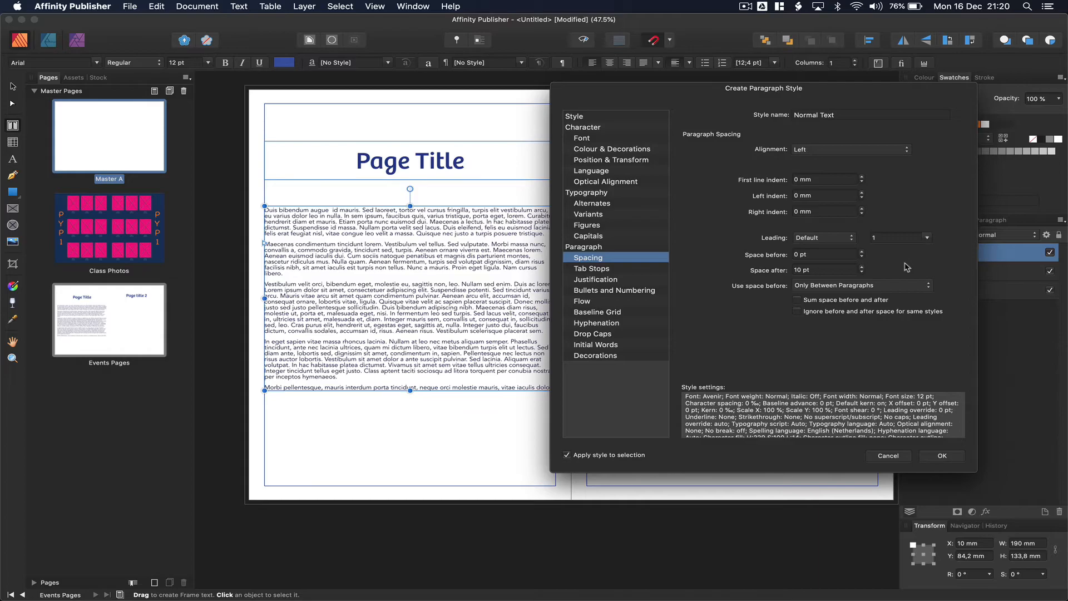
{"action": "left_click", "coordinate": [927, 240]}
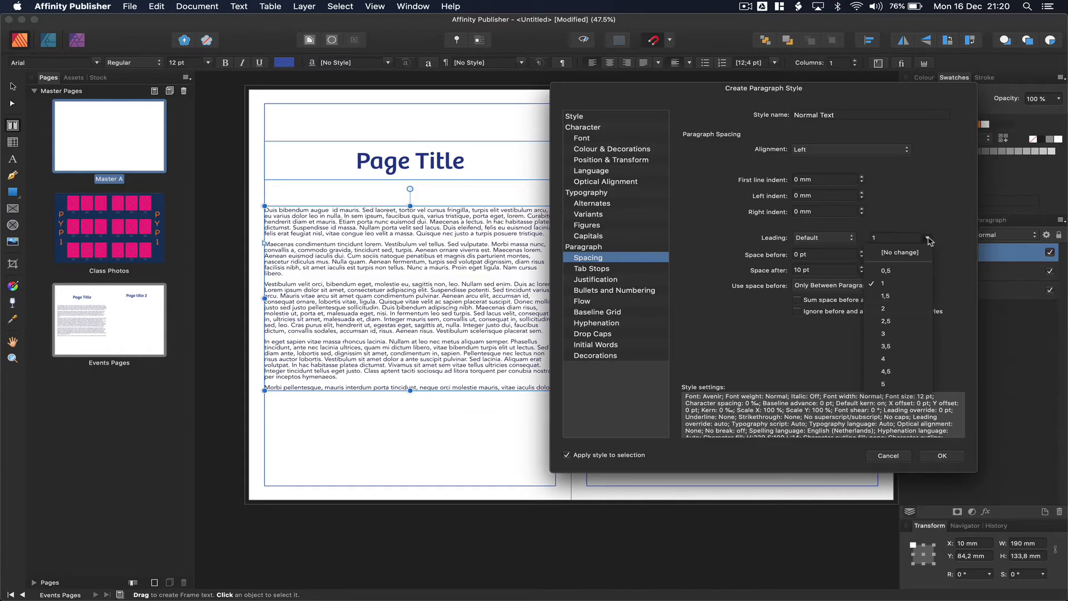
{"action": "left_click", "coordinate": [916, 283]}
{"action": "left_click", "coordinate": [894, 239]}
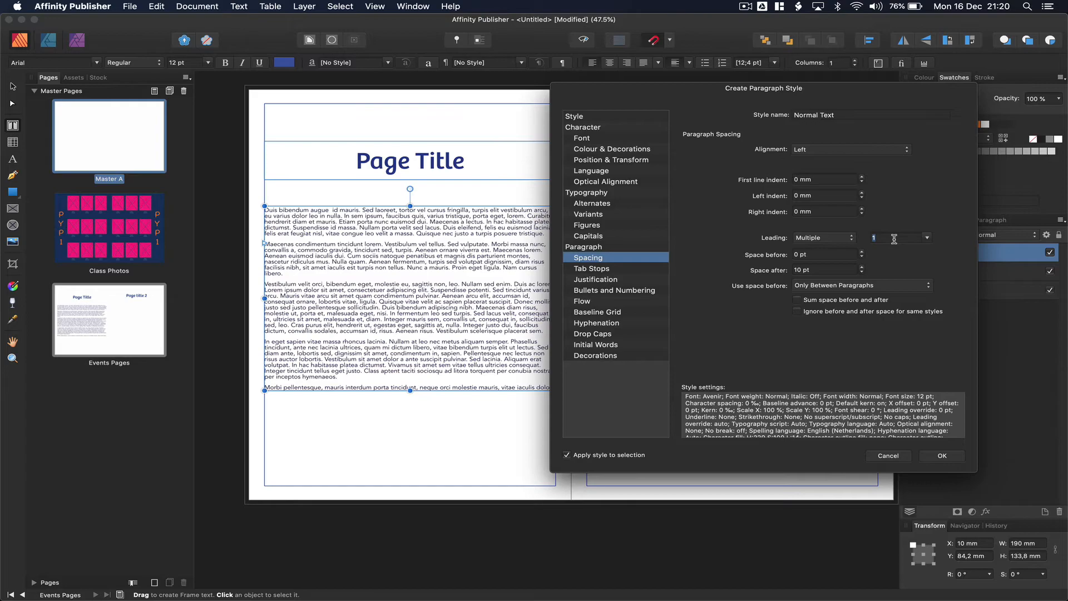
{"action": "type", "text": "1.2"}
{"action": "key", "text": "Return"}
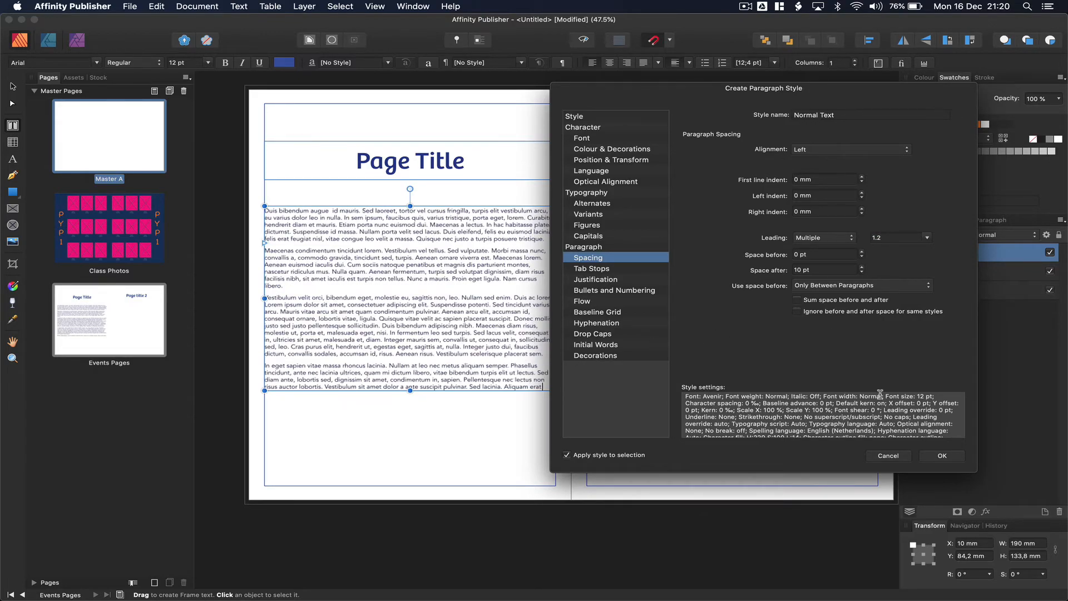
{"action": "left_click", "coordinate": [942, 455]}
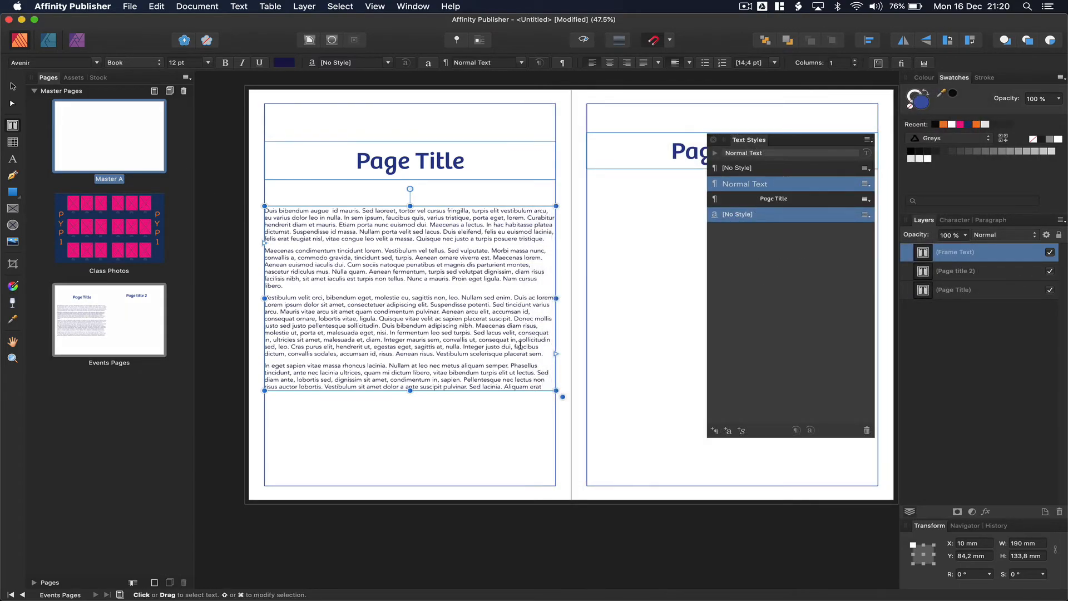
Try the Page Title style on the left-hand page's body text and switch it back to Normal Text.
{"action": "left_click", "coordinate": [755, 186]}
{"action": "left_click", "coordinate": [769, 200]}
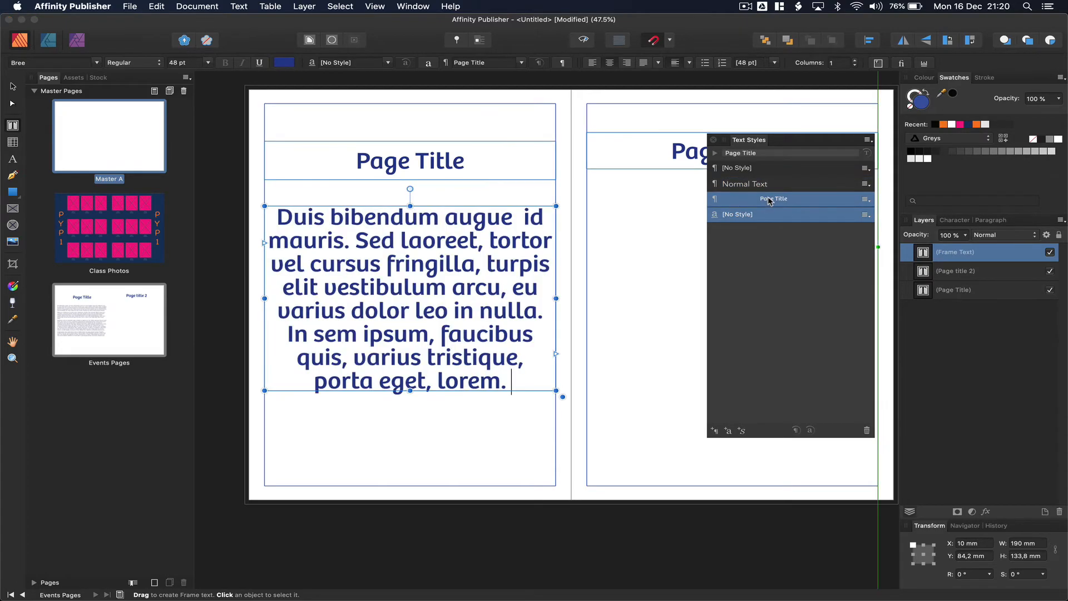
{"action": "left_click", "coordinate": [777, 187]}
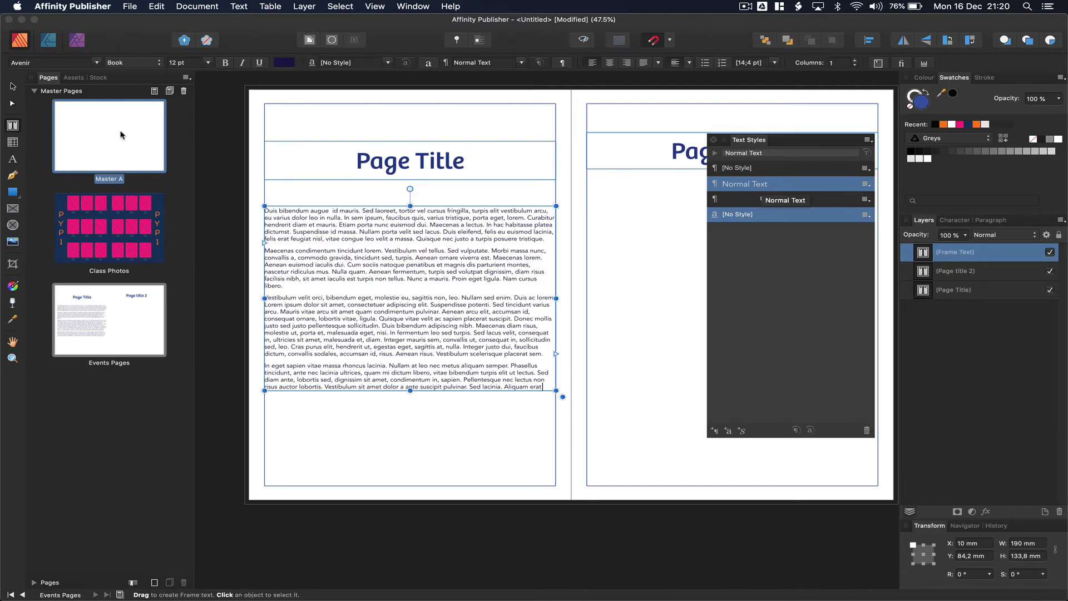
Draw a filler-text frame about 72 × 87 mm on the right-hand page and apply the Normal Text style to it.
{"action": "left_click", "coordinate": [12, 158]}
{"action": "left_click", "coordinate": [13, 126]}
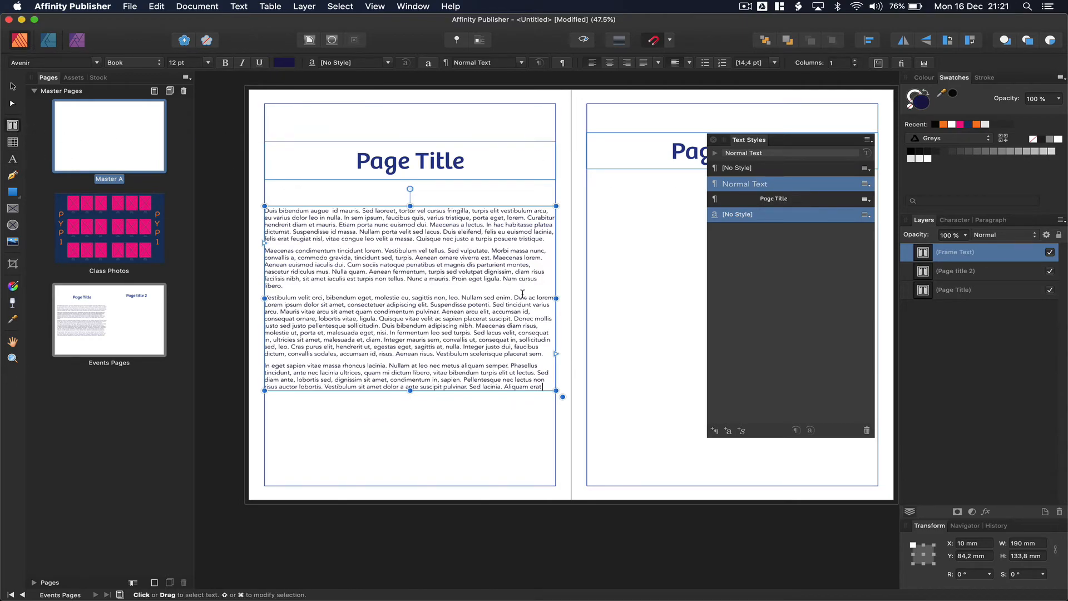
{"action": "left_click_drag", "start_coordinate": [587, 295], "coordinate": [697, 414]}
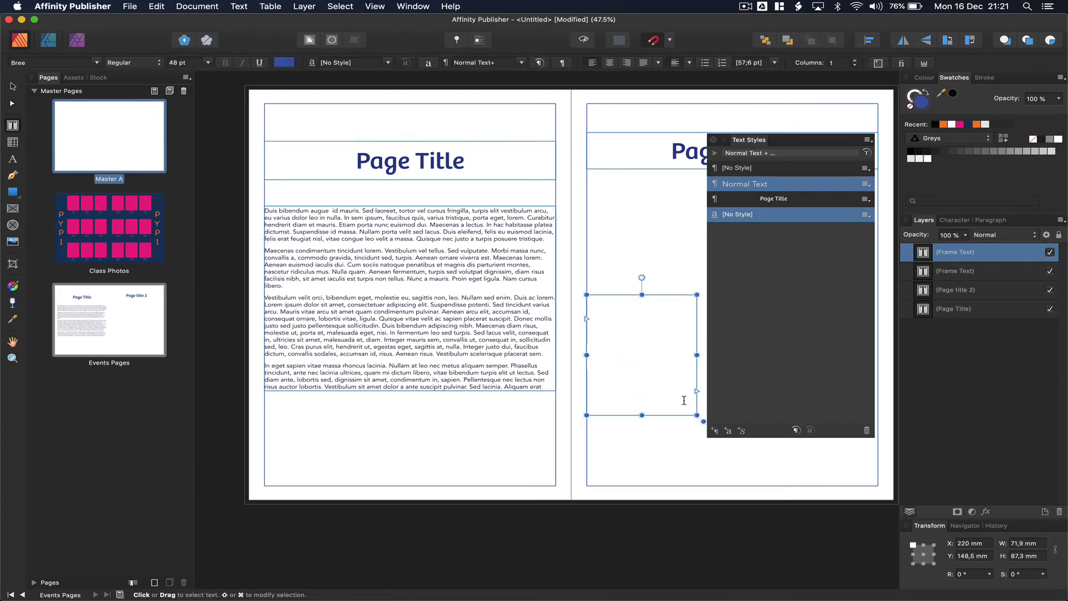
{"action": "right_click", "coordinate": [636, 352]}
{"action": "left_click", "coordinate": [679, 478]}
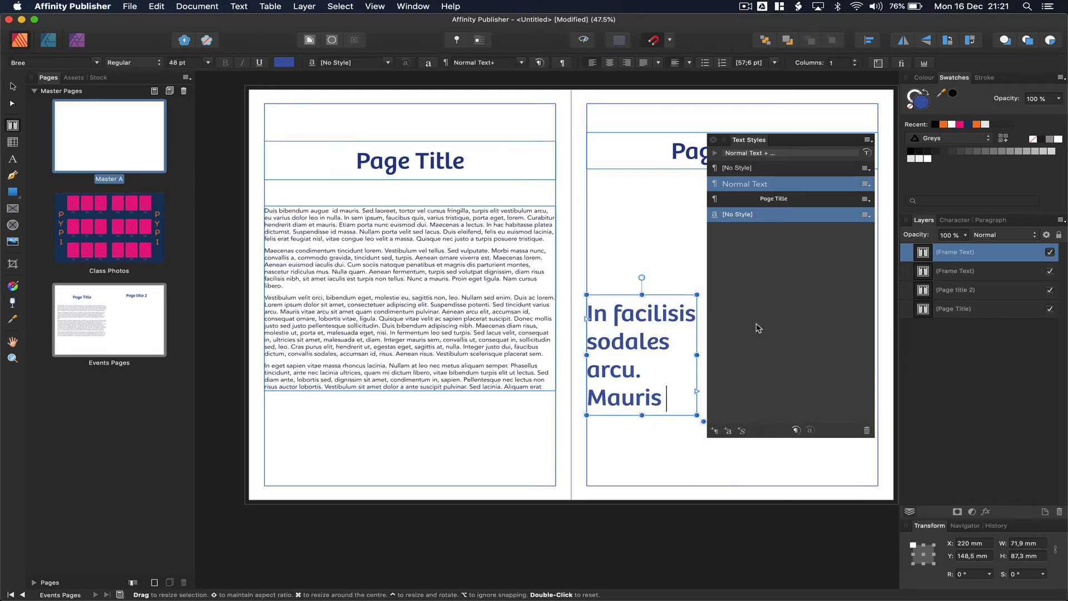
{"action": "left_click", "coordinate": [773, 188]}
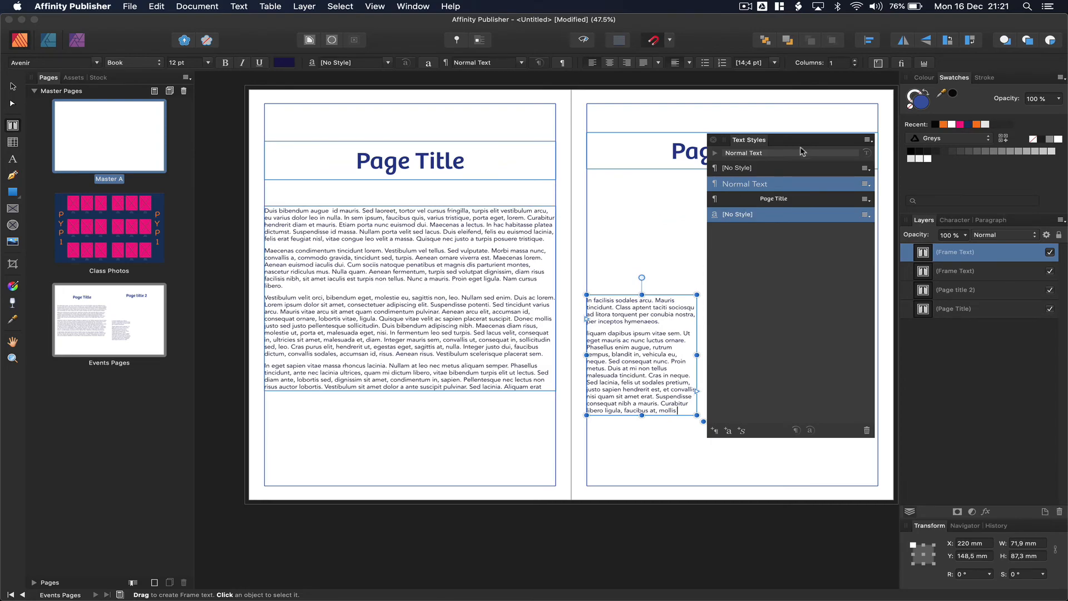
Dock the Text Styles panel alongside the Layers, Character and Paragraph panels.
{"action": "left_click_drag", "start_coordinate": [748, 140], "coordinate": [1049, 223]}
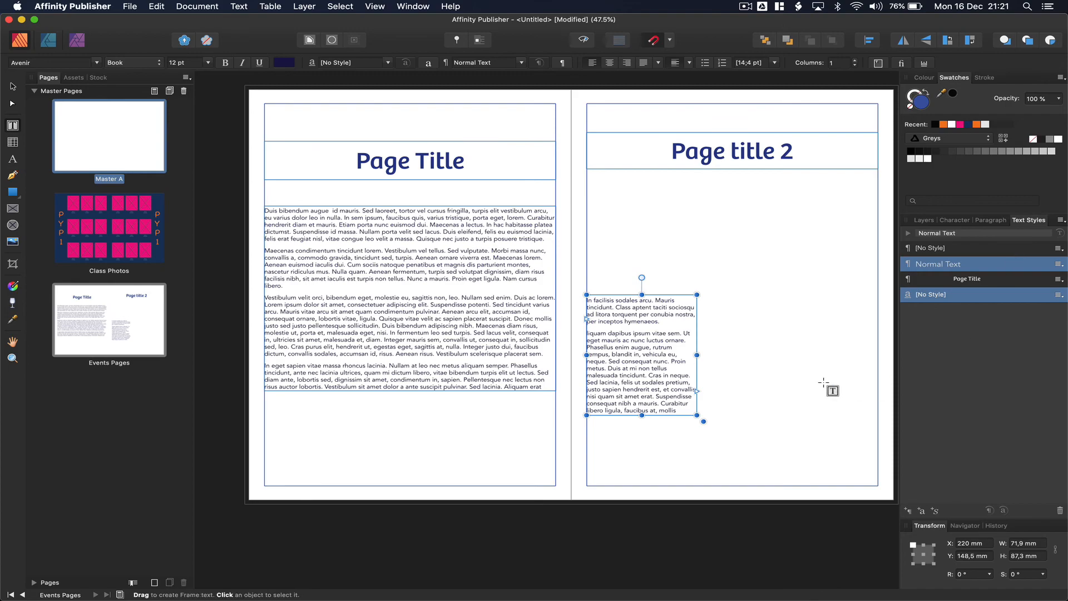